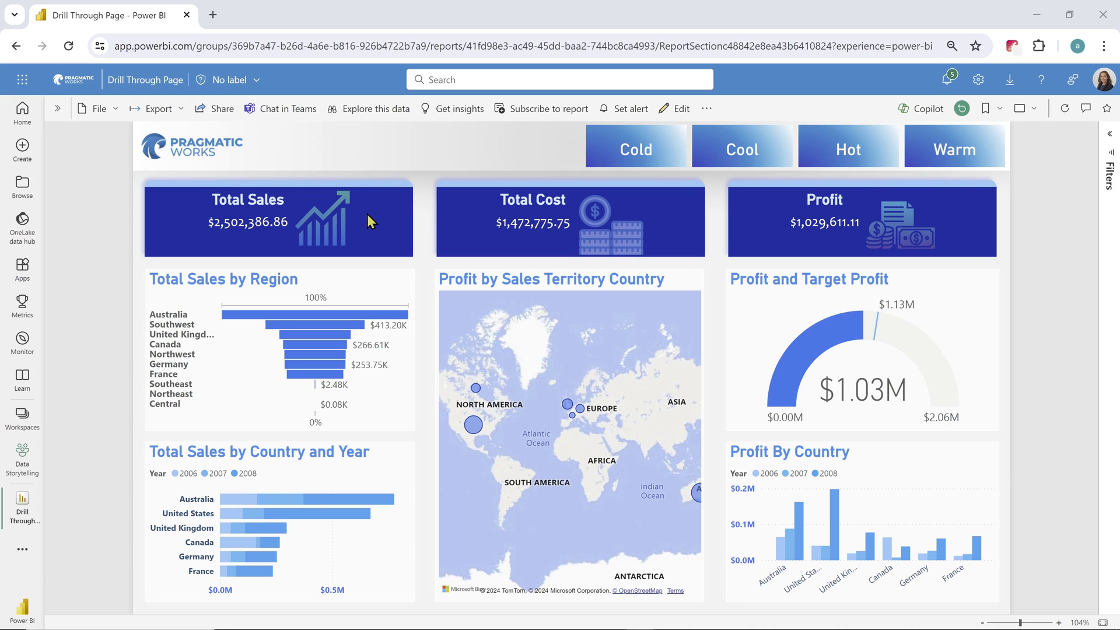
Step: Apply the Cold slicer and drill through the United States 2008 bar to Details, showing $473,517.73 sales
left_click(632, 153)
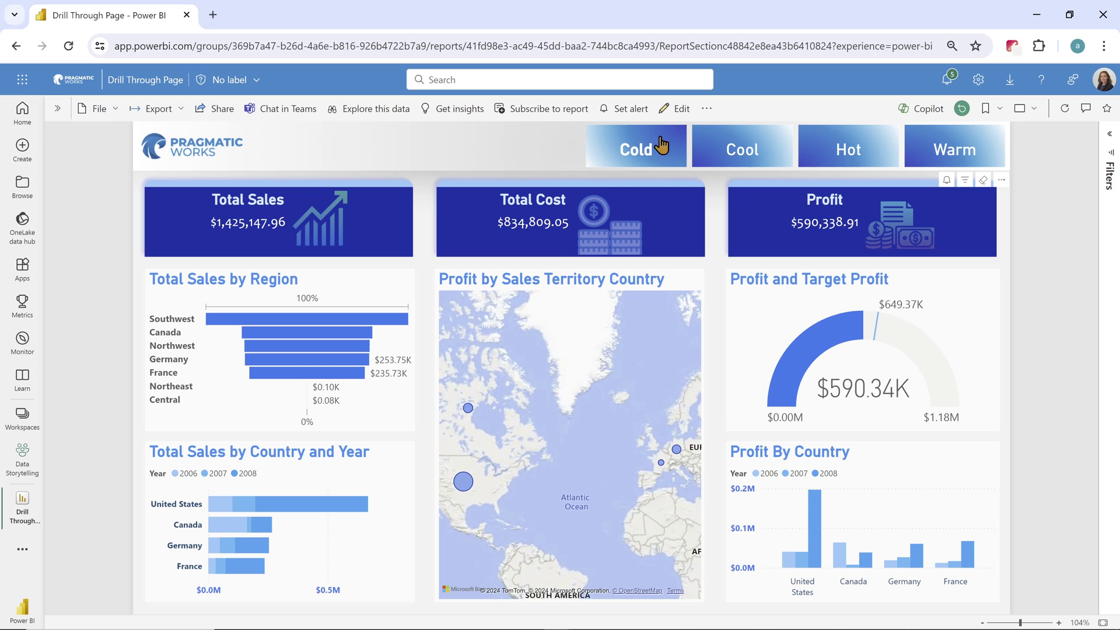
right_click(301, 505)
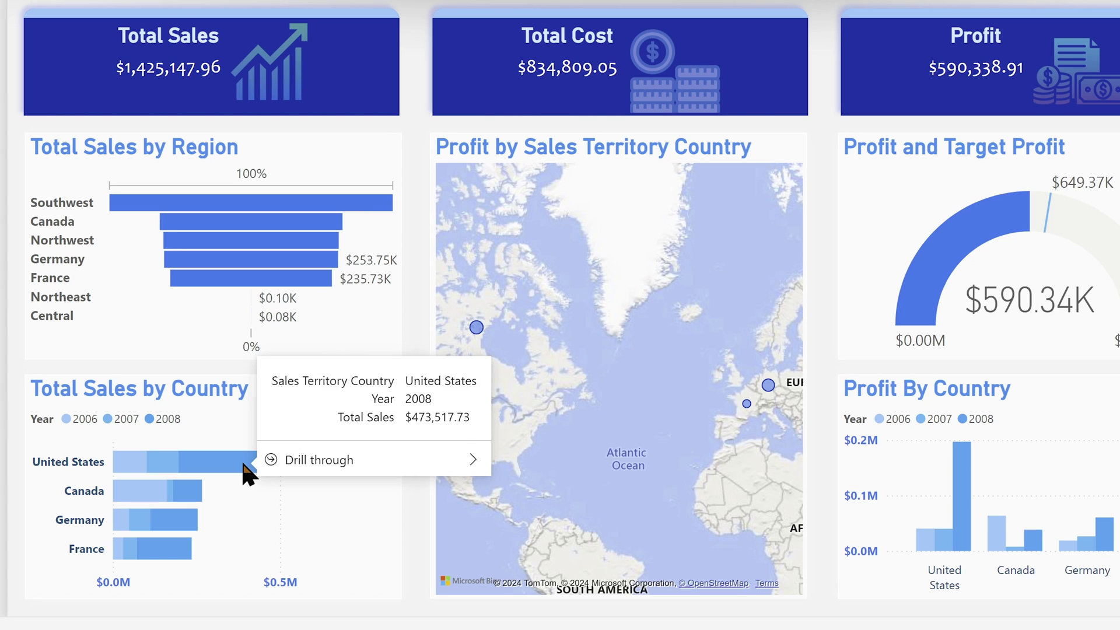
mouse_move(317, 463)
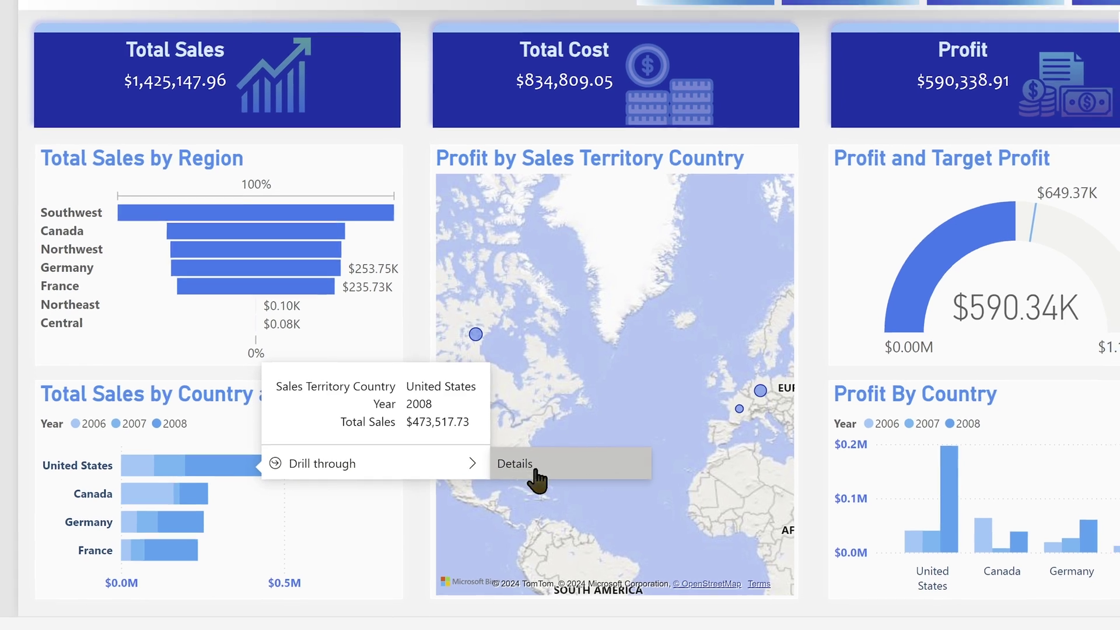
left_click(533, 470)
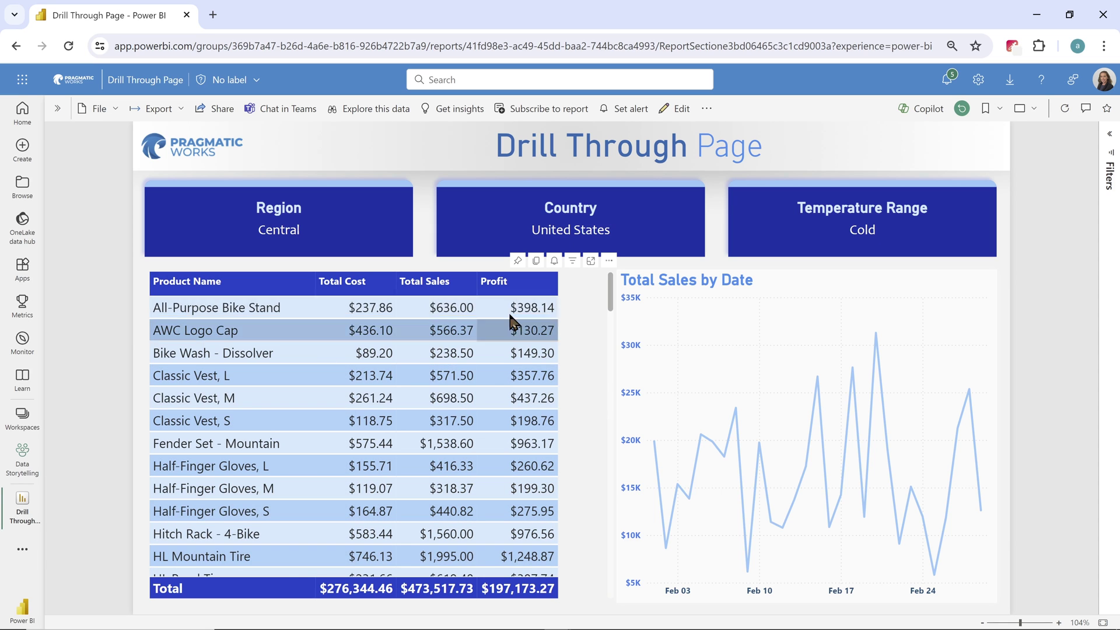
scroll(487, 385, "down", 15)
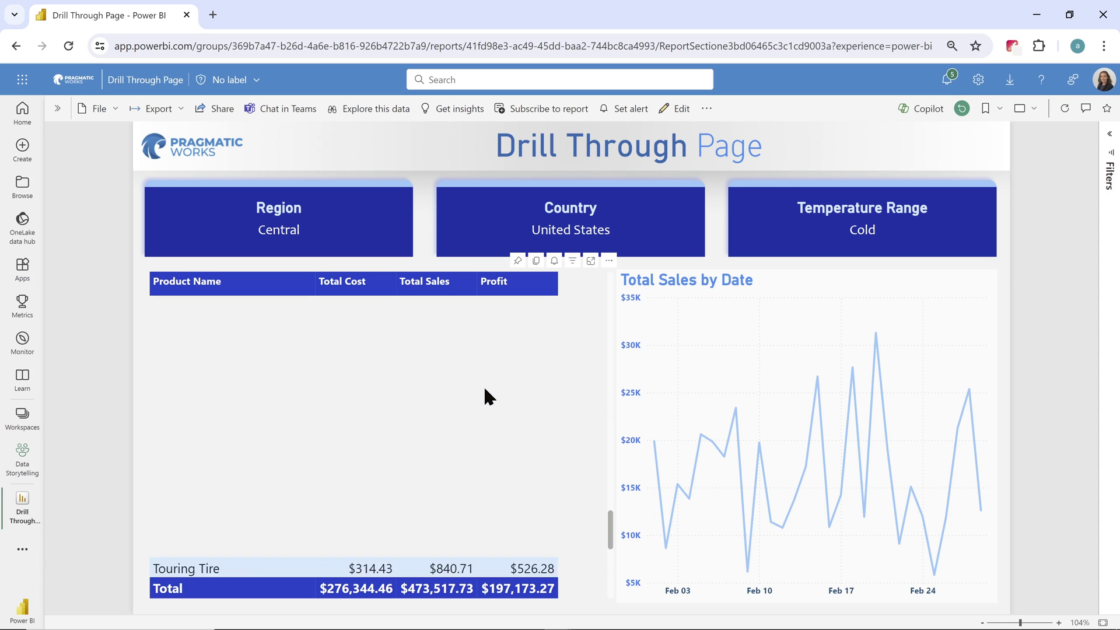
scroll(484, 389, "up", 15)
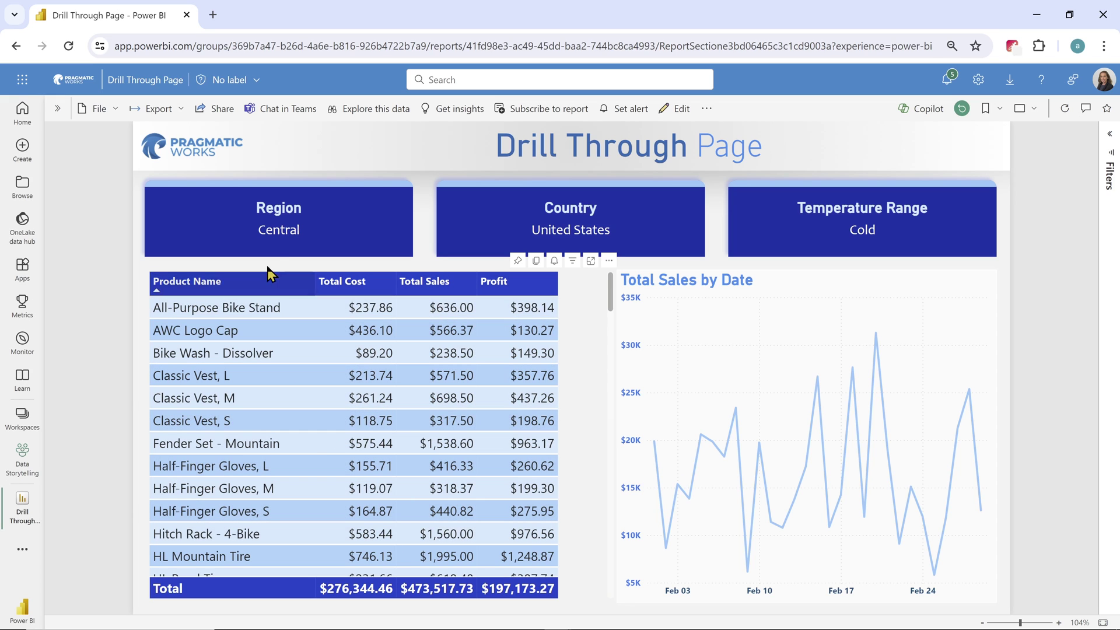
Step: Go back, pick Cool, and drill through the United Kingdom bar to Details, showing nine products
left_click(208, 150)
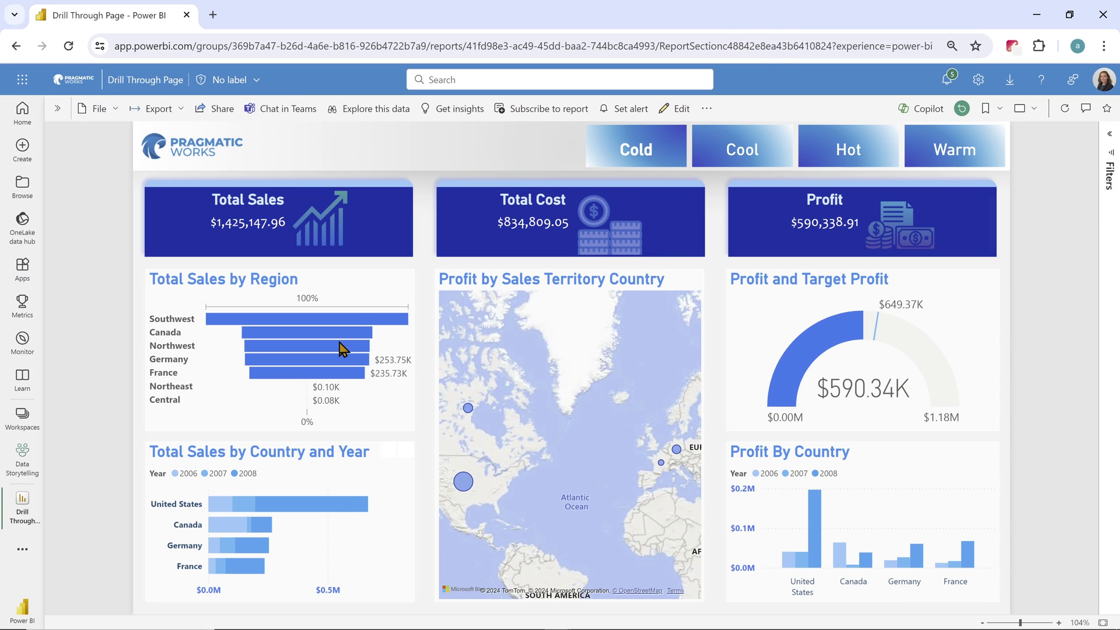
left_click(747, 153)
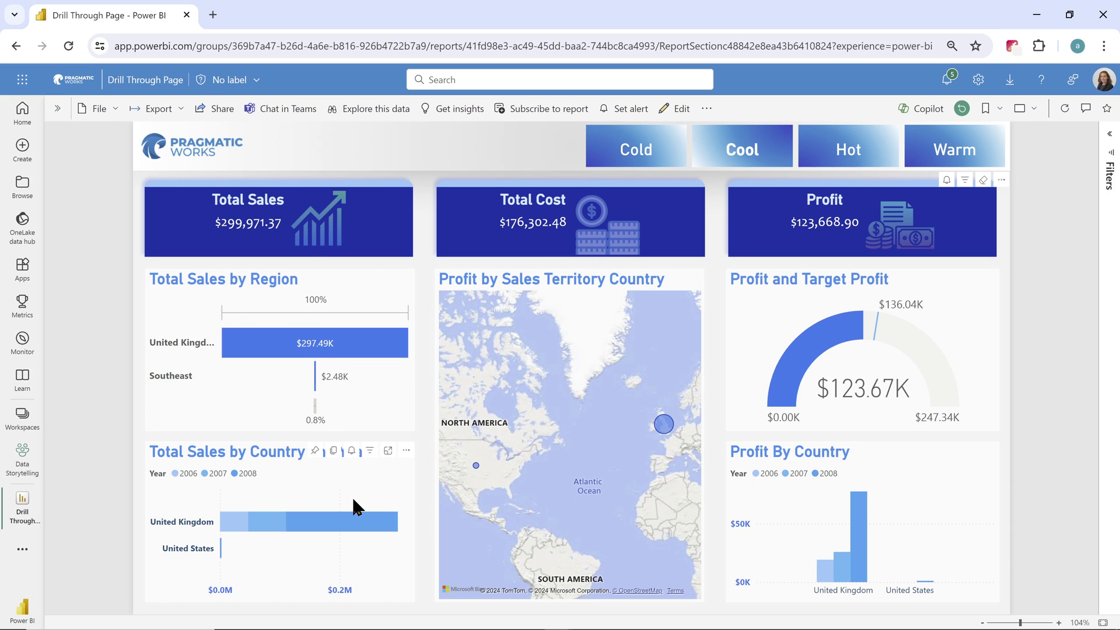
right_click(234, 523)
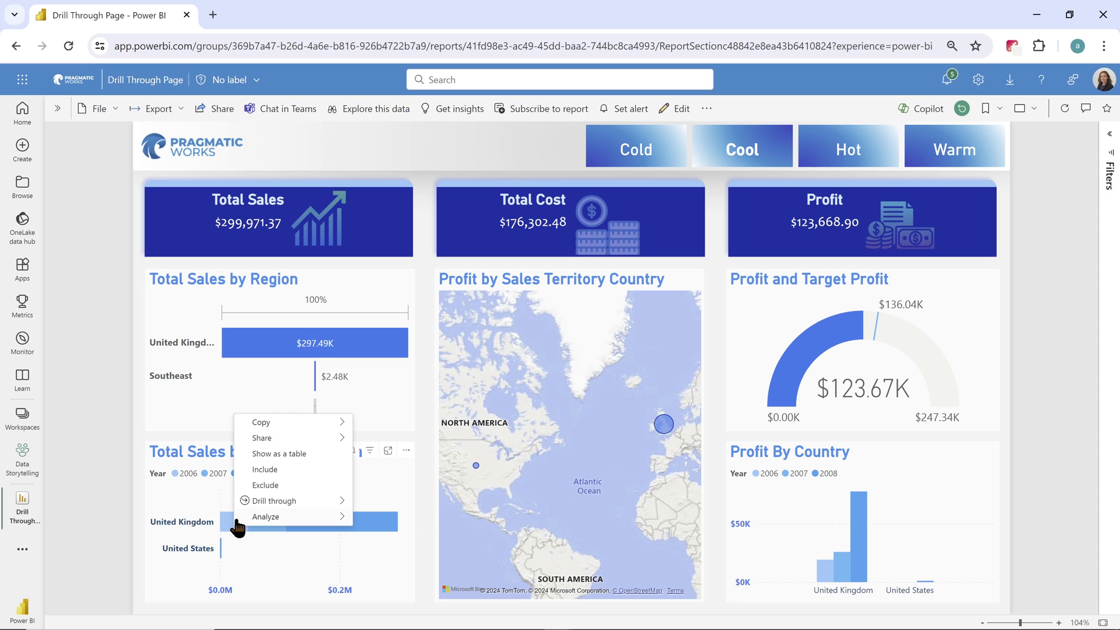
mouse_move(305, 500)
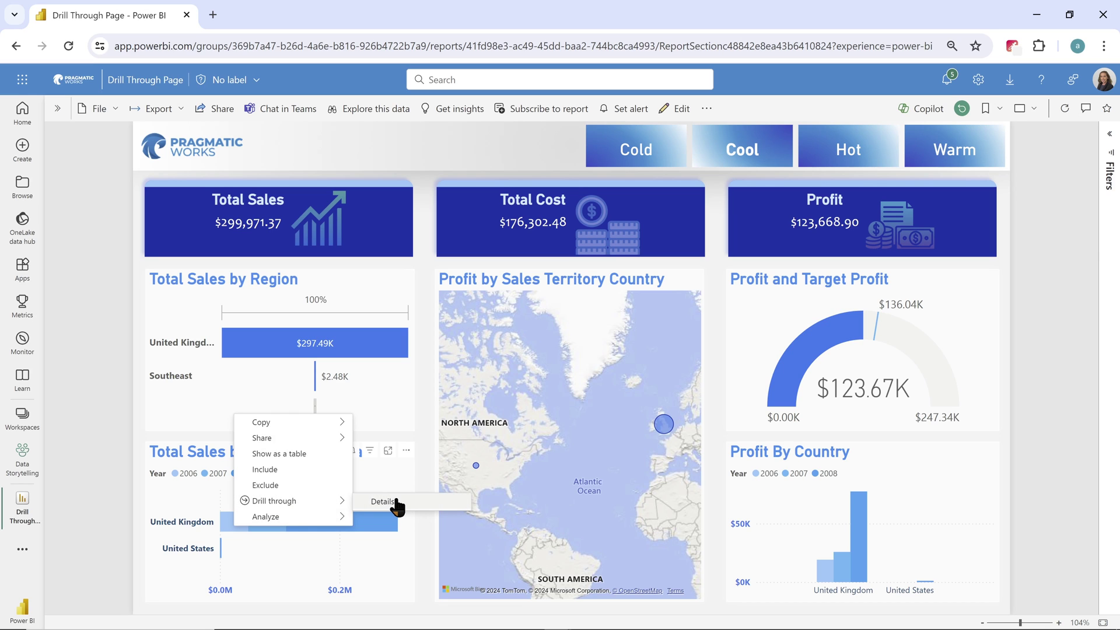
left_click(395, 501)
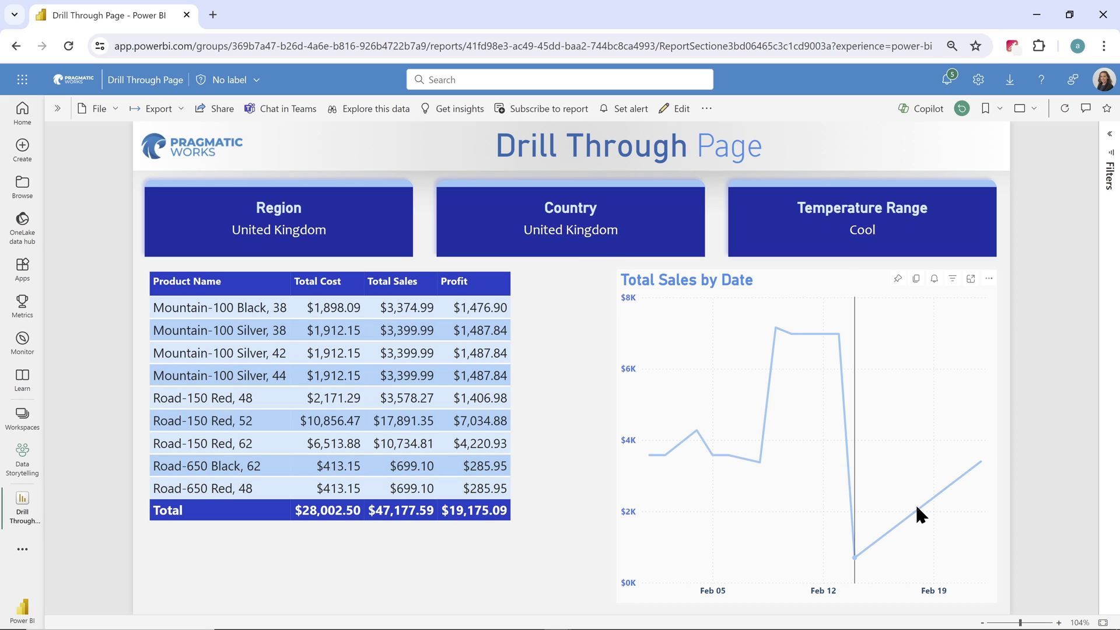
mouse_move(916, 502)
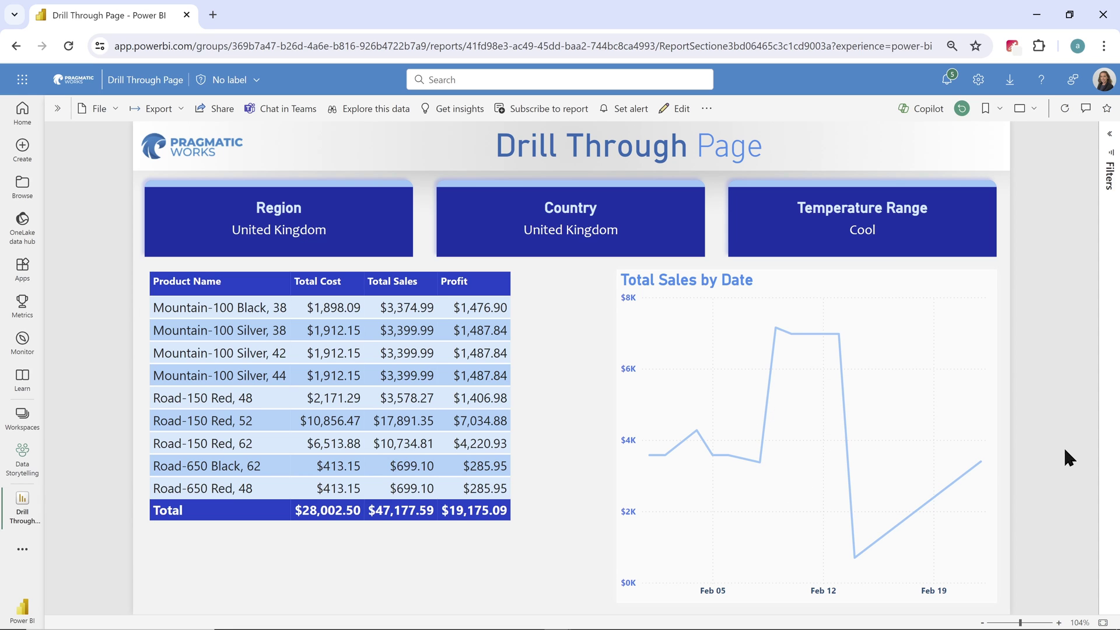
Step: Switch to Power BI Desktop and open the Details page
key("alt+Tab")
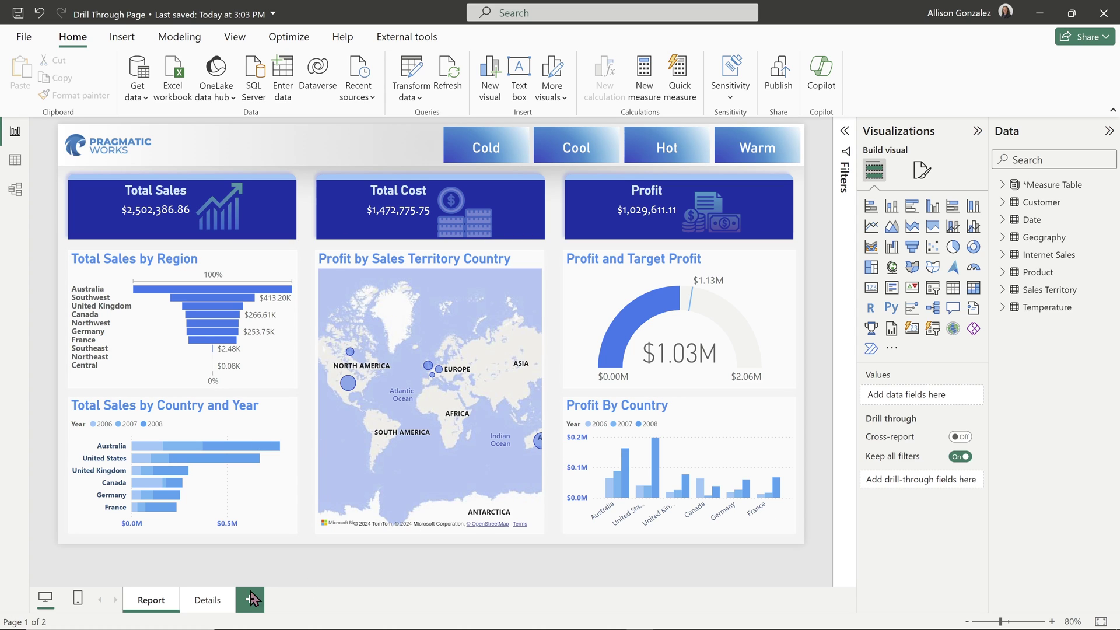
left_click(212, 601)
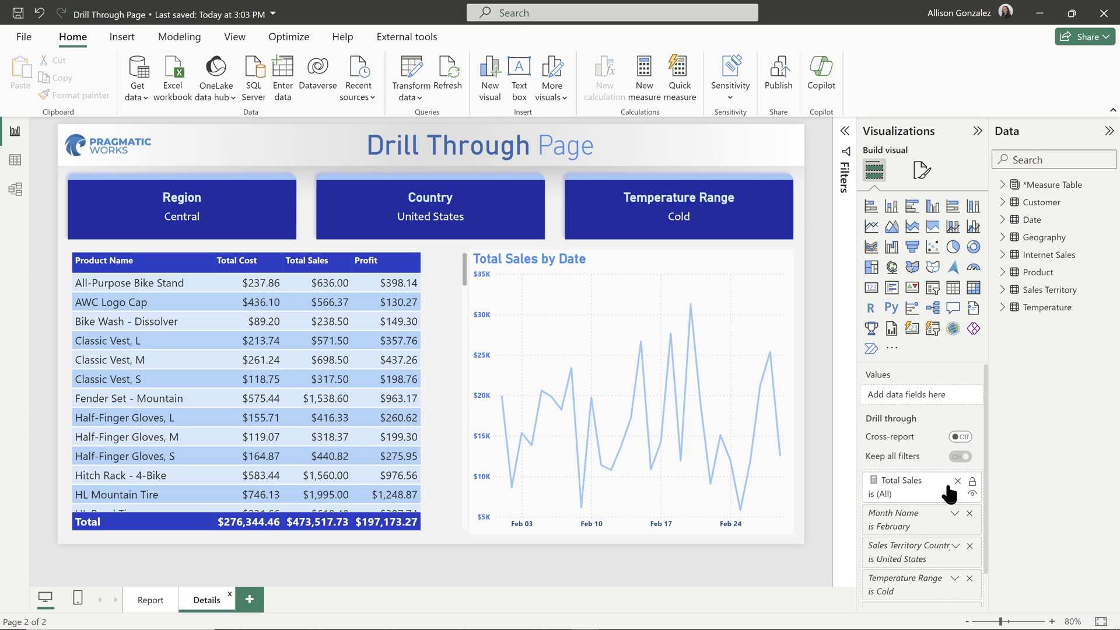
mouse_move(949, 493)
scroll(926, 560, "down", 1)
scroll(928, 562, "up", 1)
Step: Clear the Month, Country, Temperature Range and Year drill-through filters, restoring $2,502,386.86 total sales
left_click(970, 513)
left_click(969, 513)
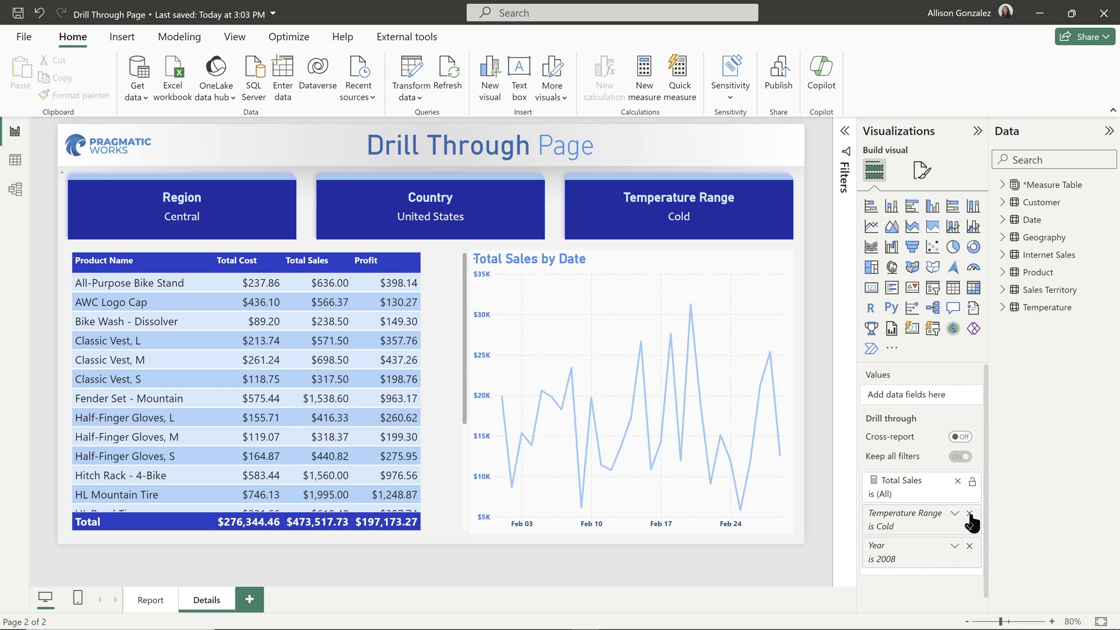
left_click(969, 513)
left_click(969, 513)
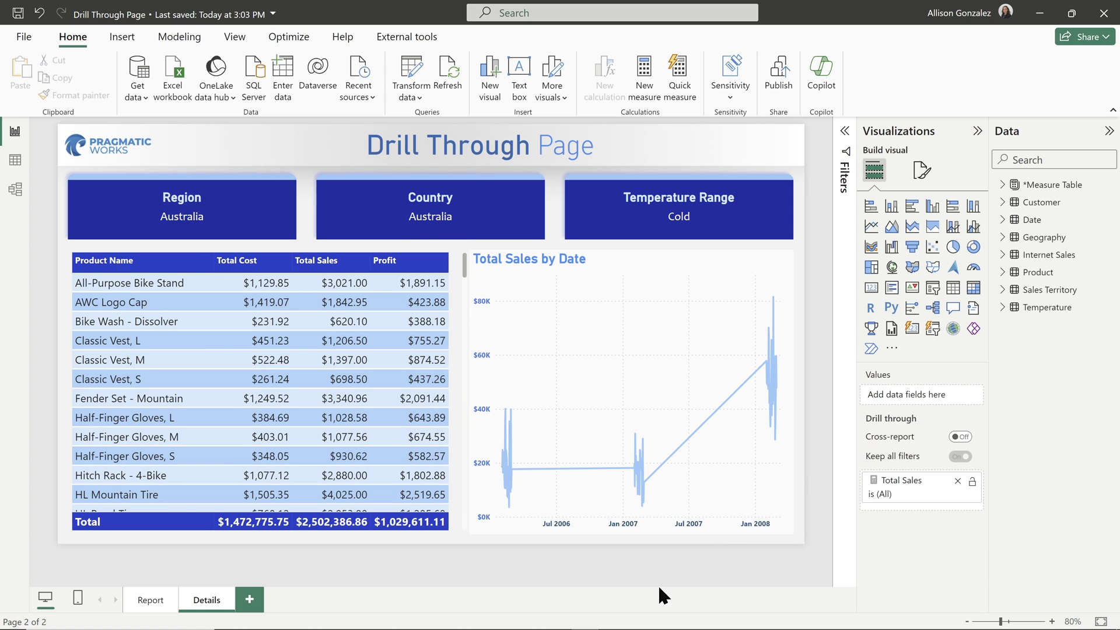
Step: From the Report page, select Cold and drill through the United States 2008 bar to Details
left_click(150, 607)
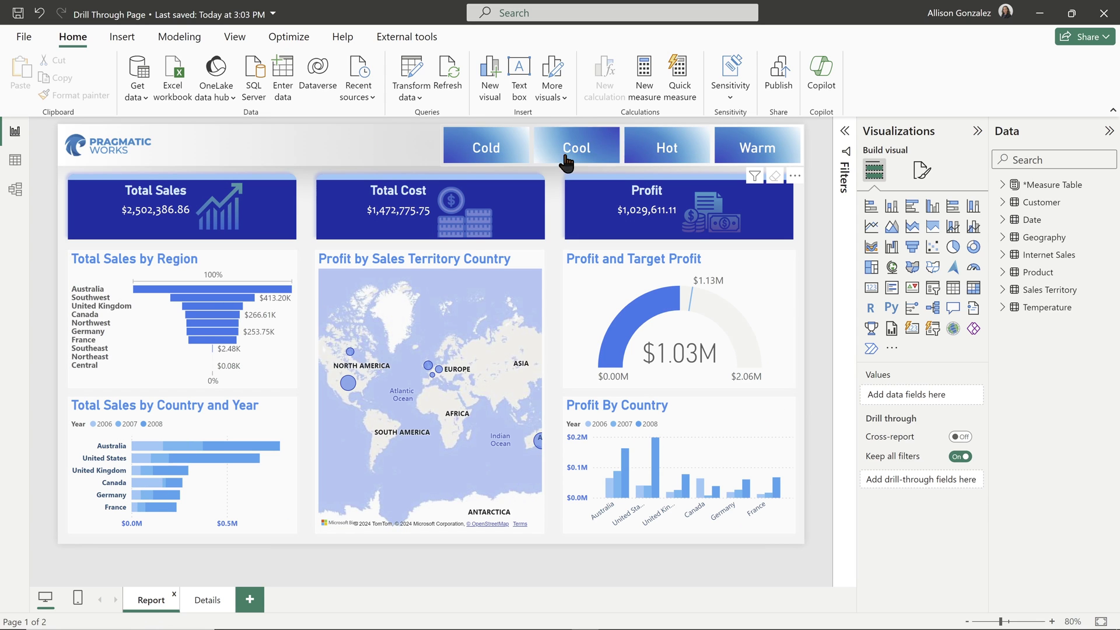
left_click(513, 161)
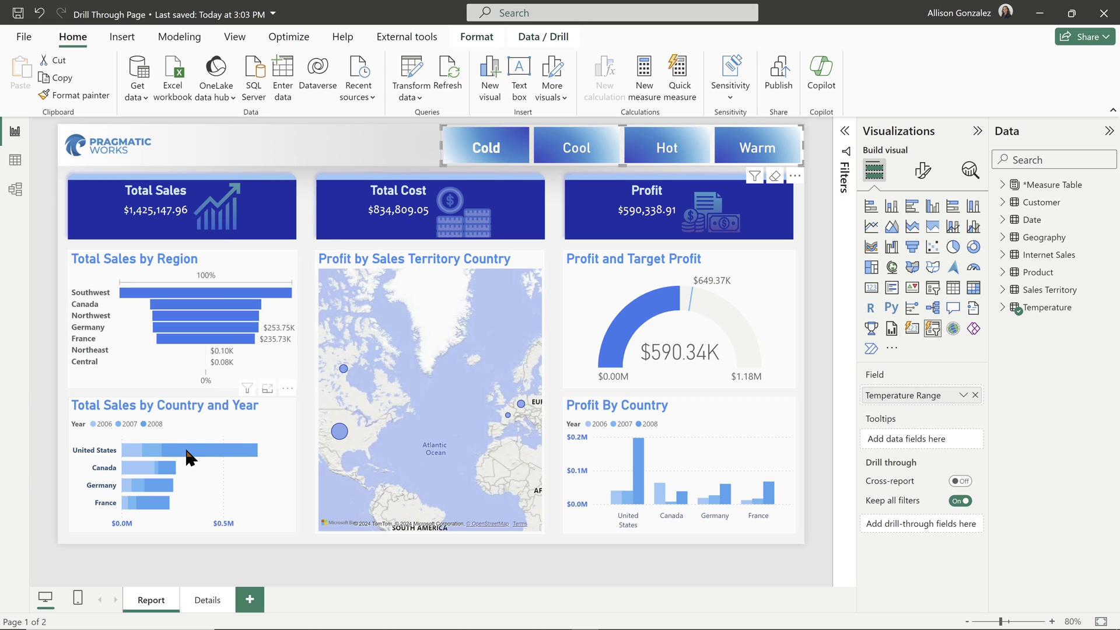
mouse_move(188, 456)
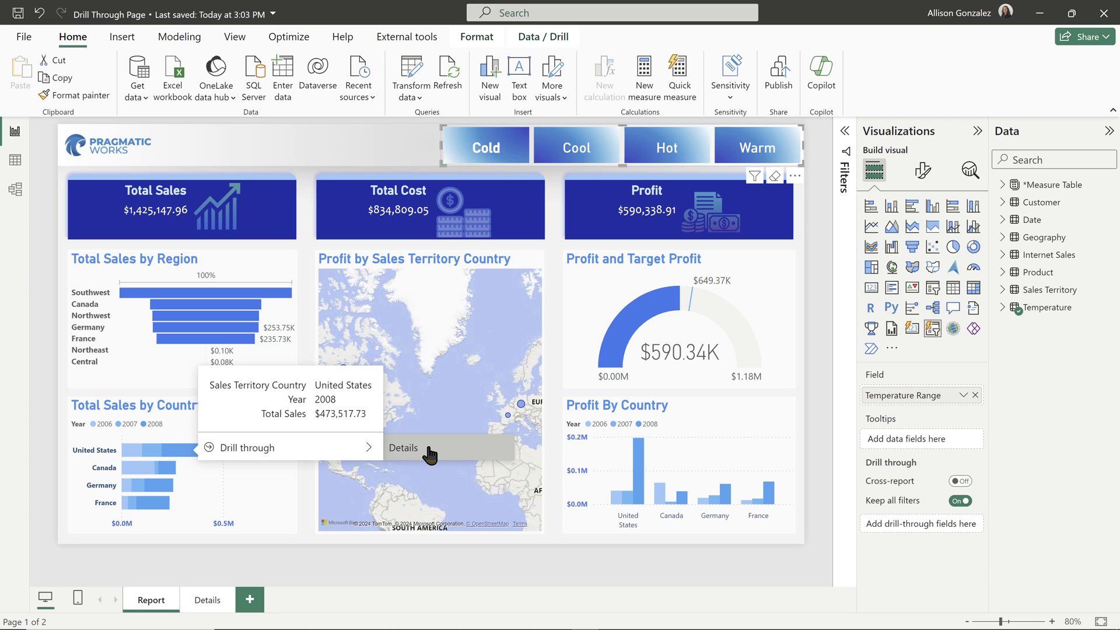
left_click(430, 453)
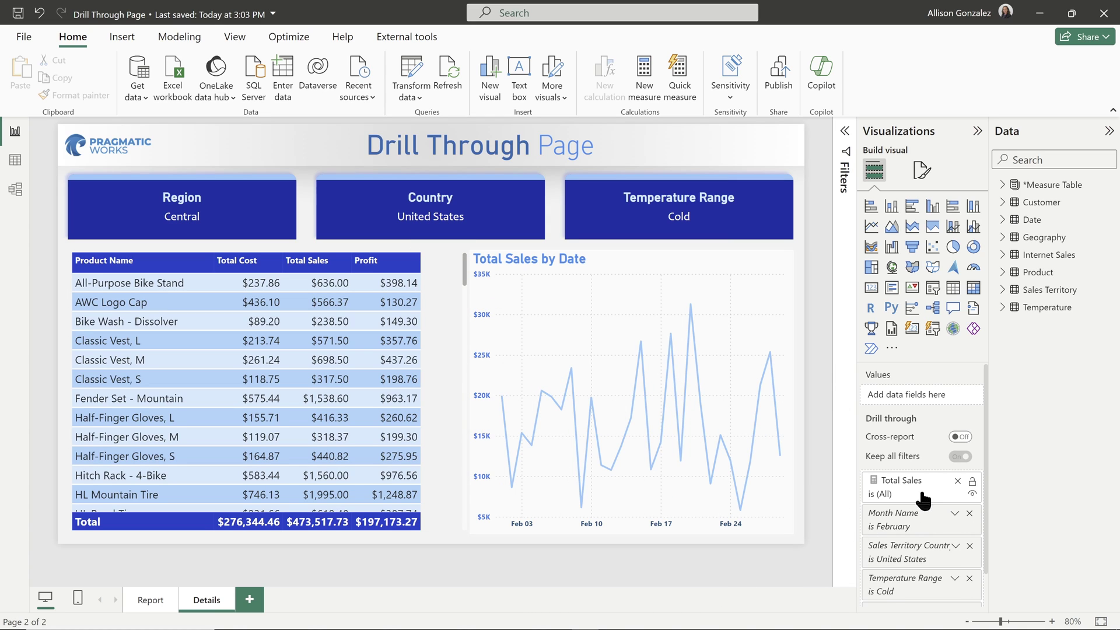
scroll(908, 528, "down", 1)
scroll(908, 530, "down", 1)
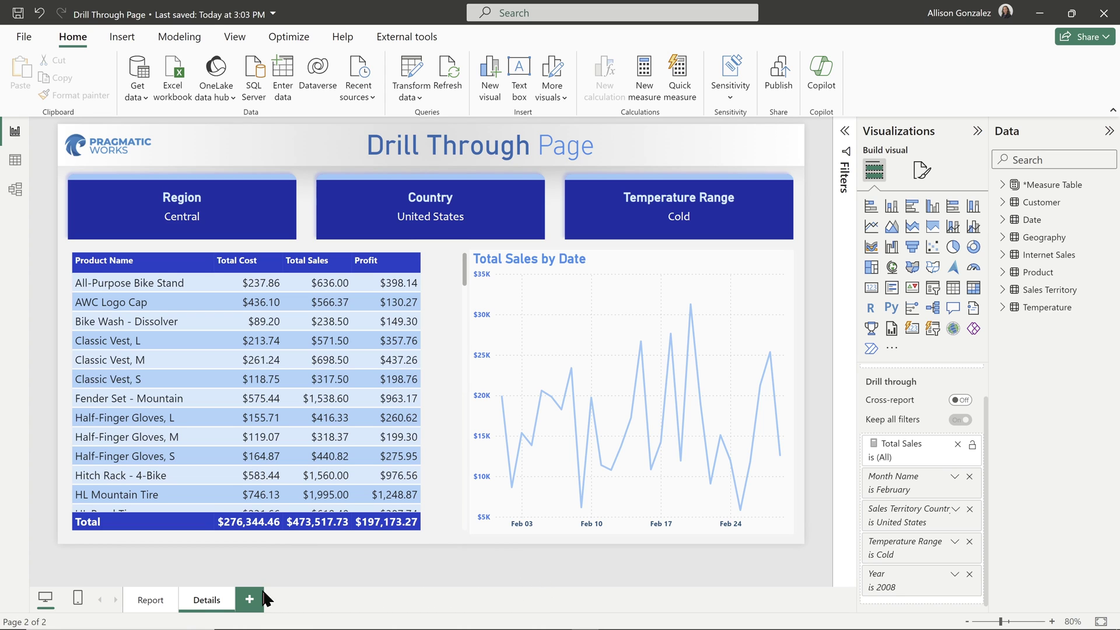
Step: Create 'Duplicate of Details' and strip its product table and Total Sales by Date chart, leaving three cards
left_click(142, 600)
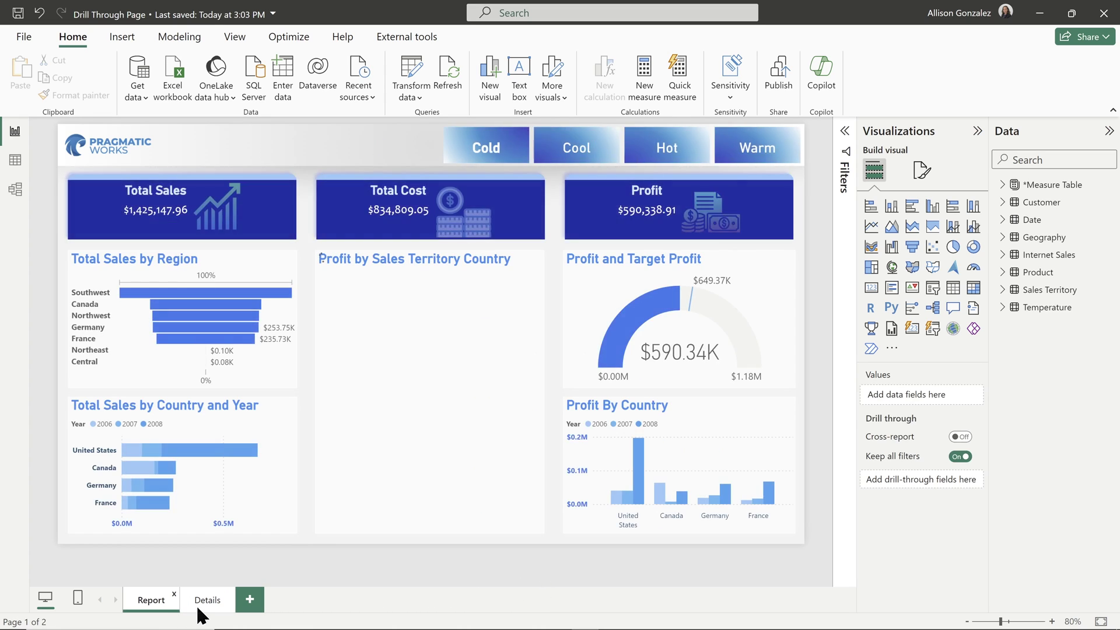
left_click(208, 603)
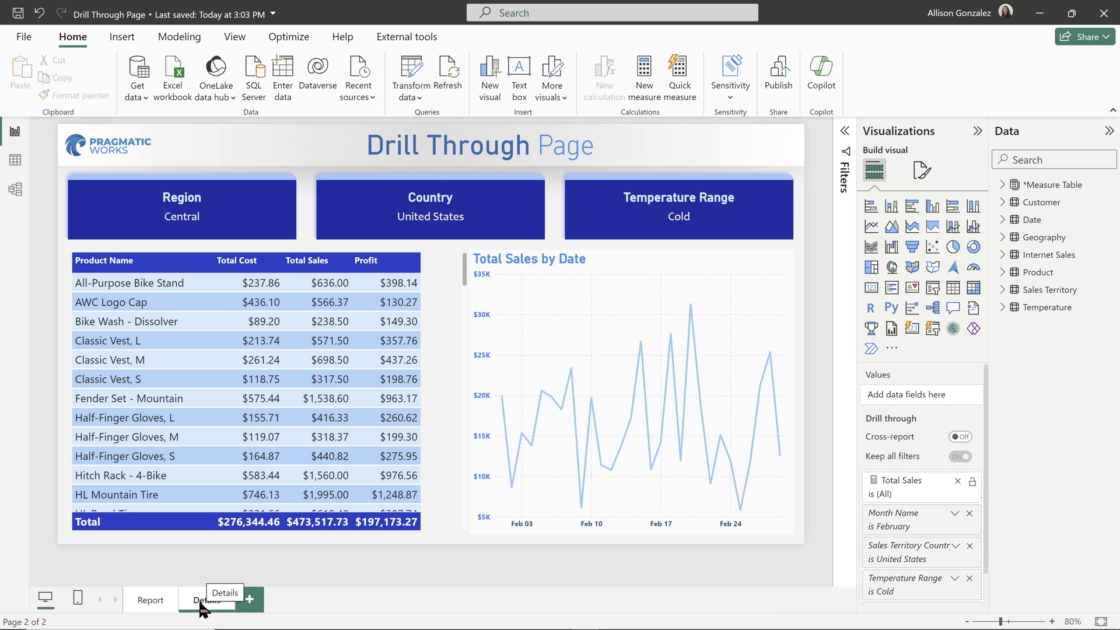
right_click(203, 607)
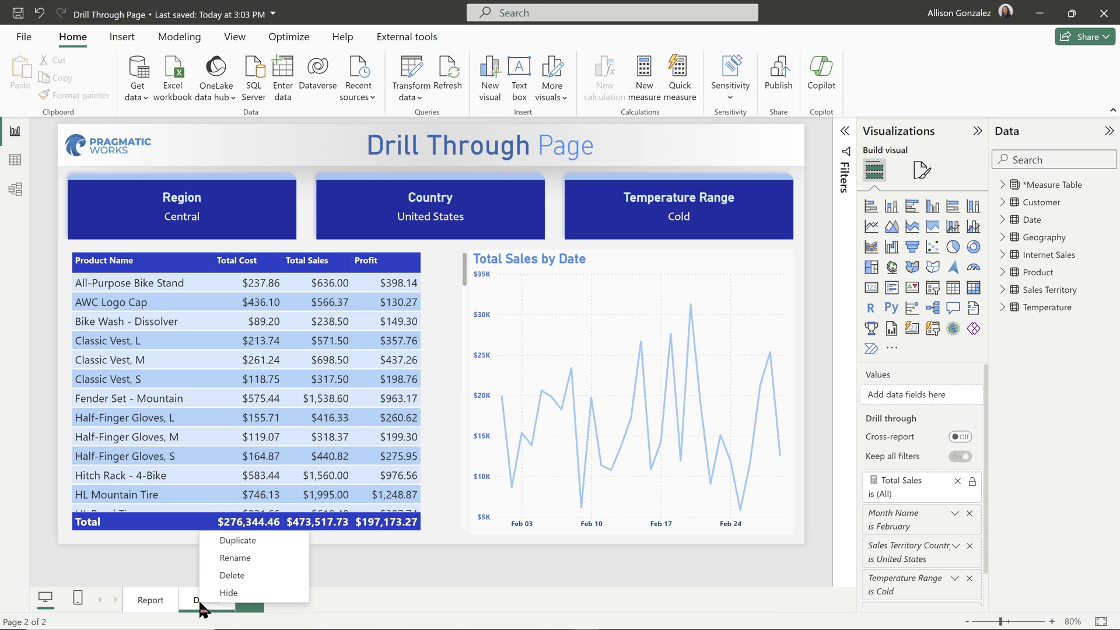
left_click(271, 540)
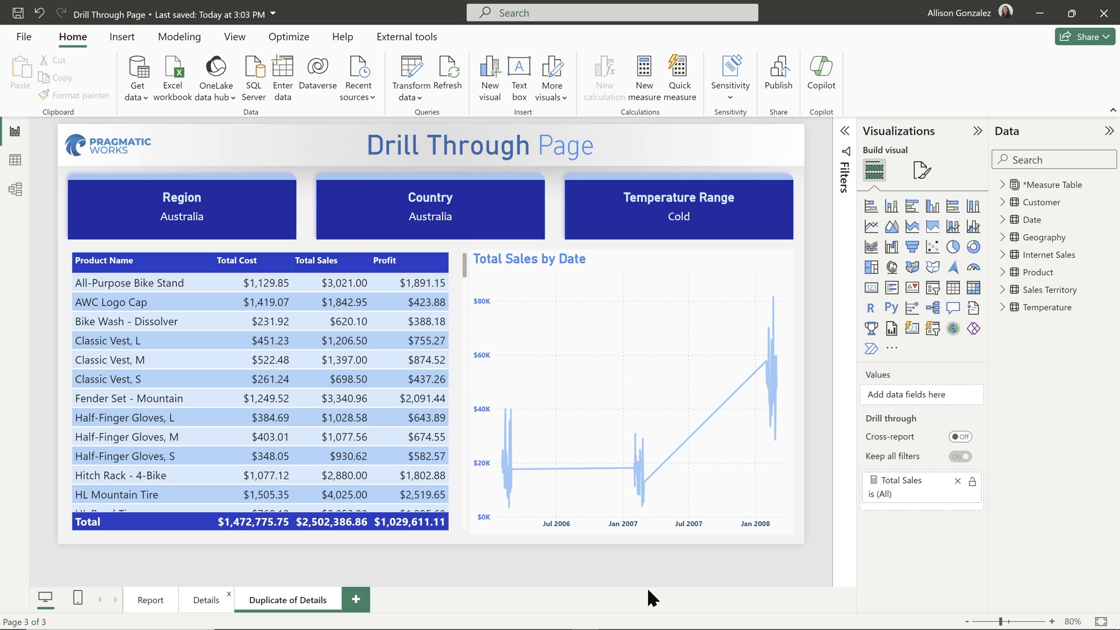
key("ctrl+z")
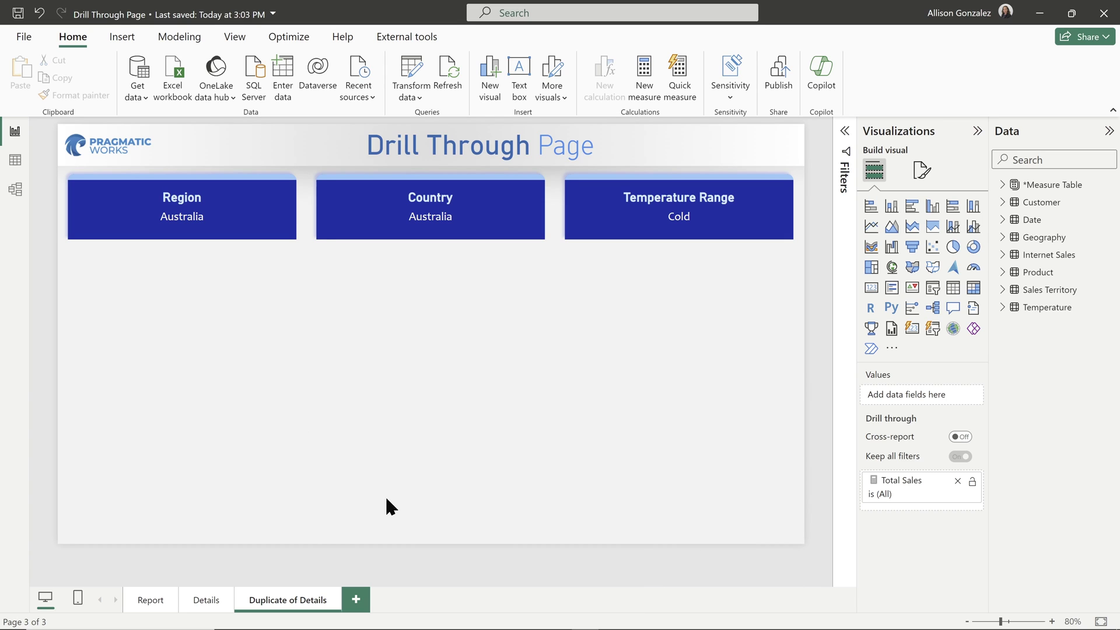
Step: Switch to the 'Duplicate of Details' page with its Region, Country and Temperature Range cards
left_click(202, 609)
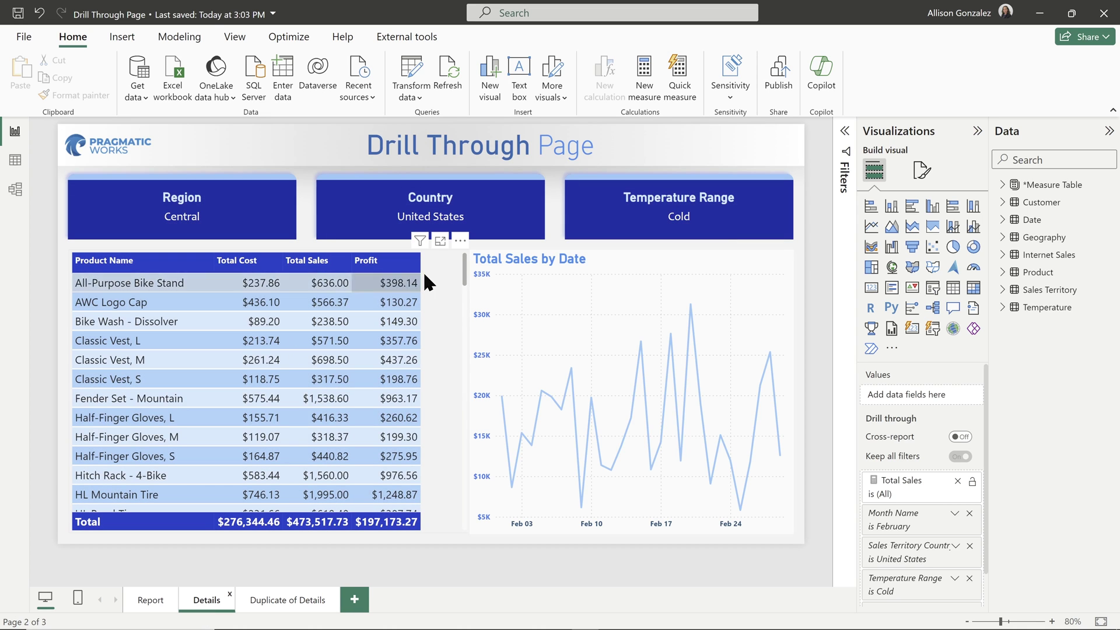
mouse_move(560, 299)
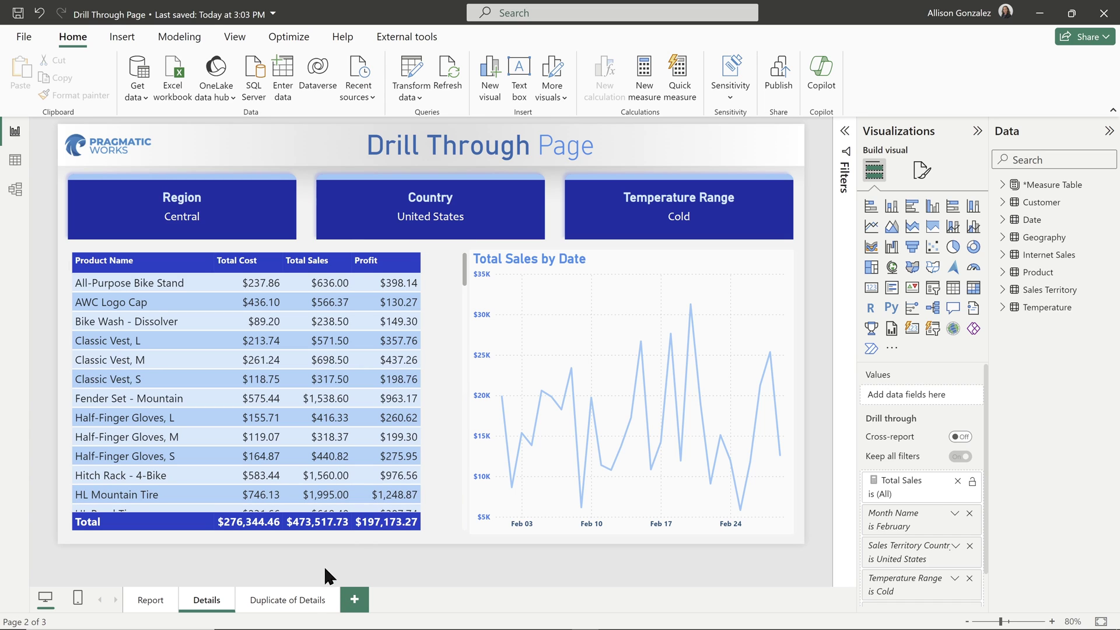
left_click(302, 604)
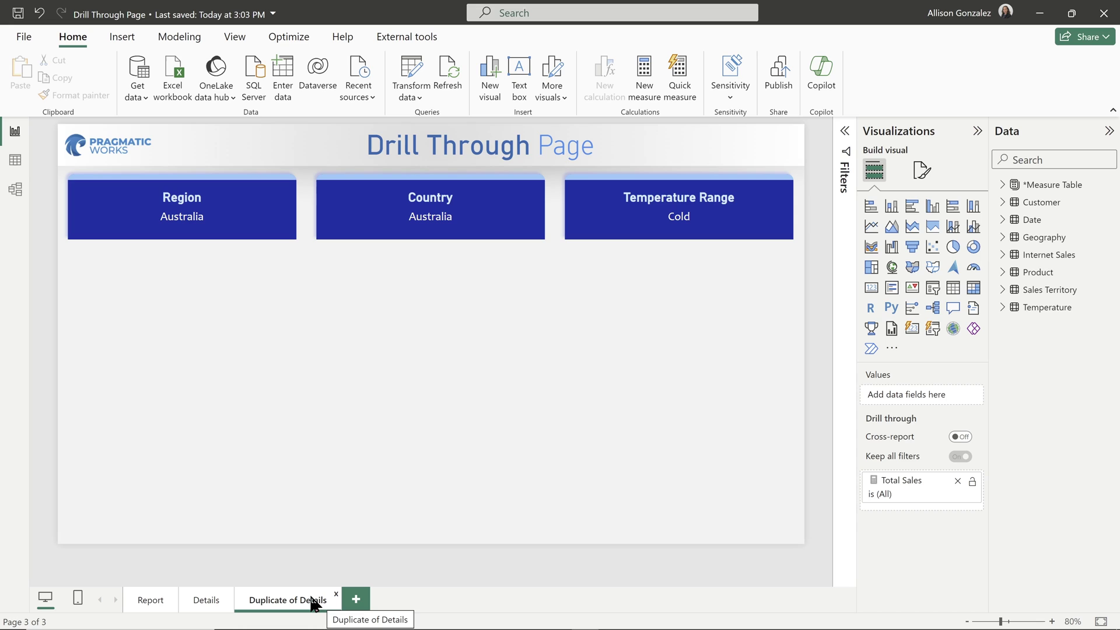
Step: Rename the 'Duplicate of Details' page tab to 'Profit Details'
double_click(313, 601)
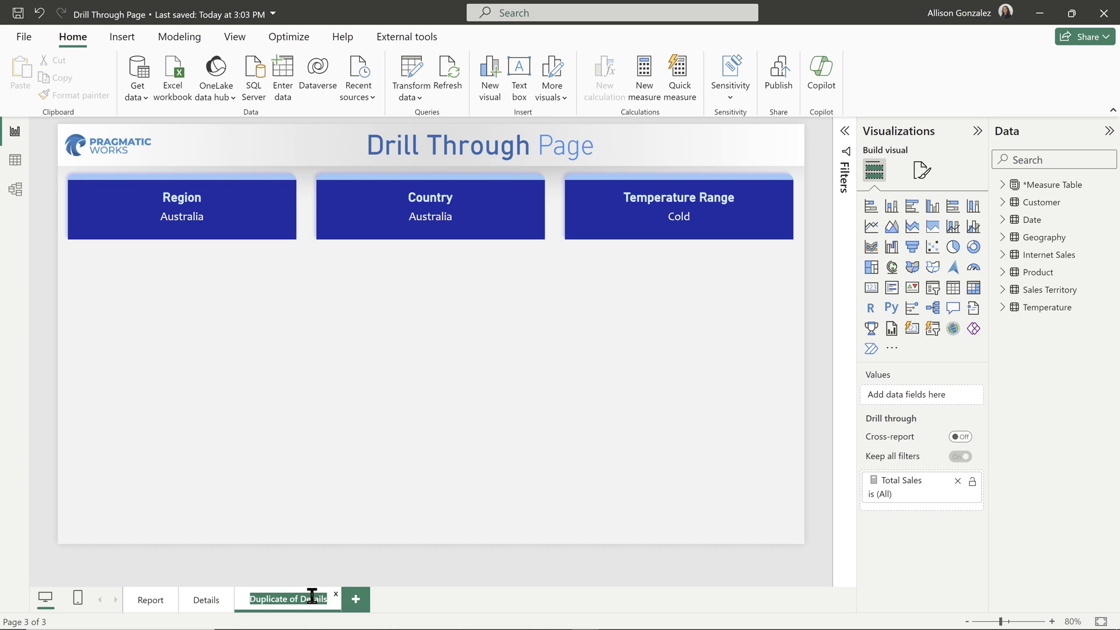
type("Profit Details")
key("Return")
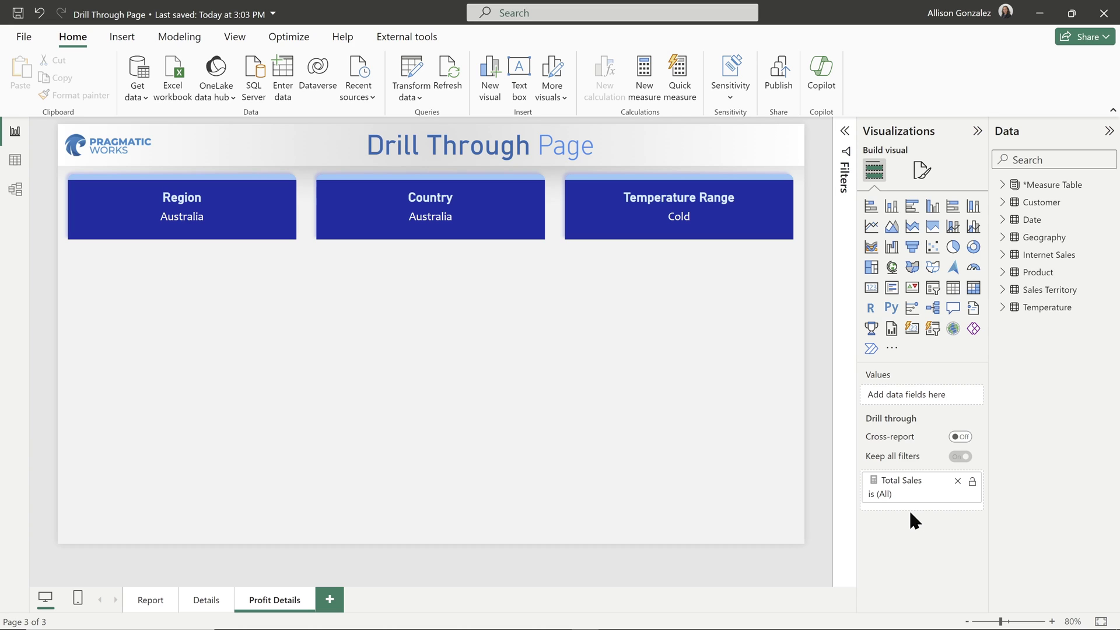
Step: Remove the Total Sales drill-through field from Profit Details and return to the Report page
left_click(957, 481)
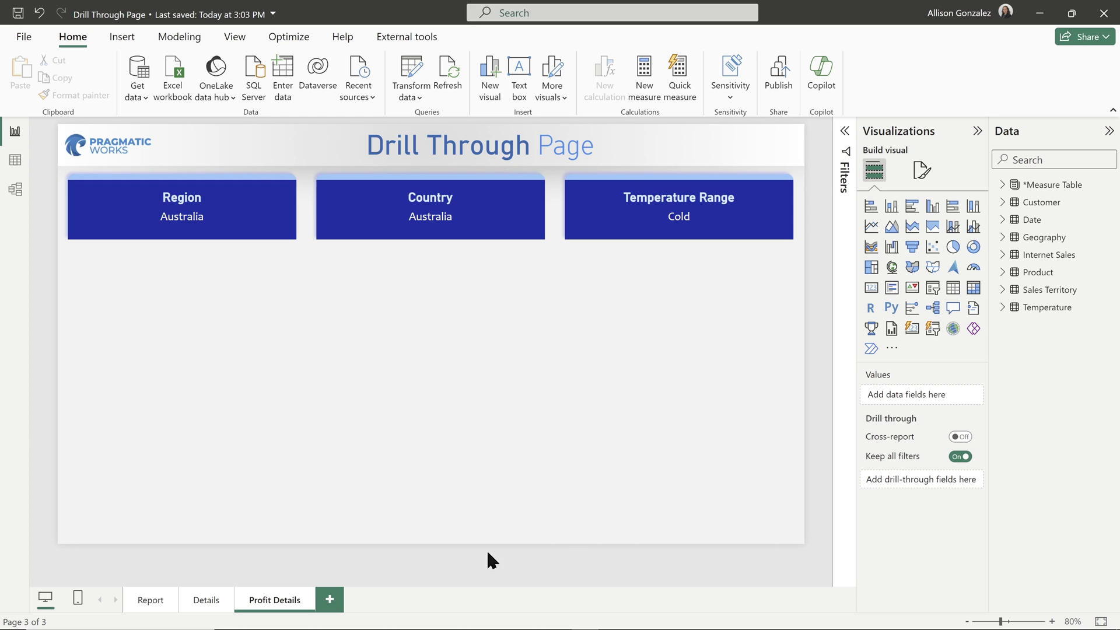
left_click(152, 602)
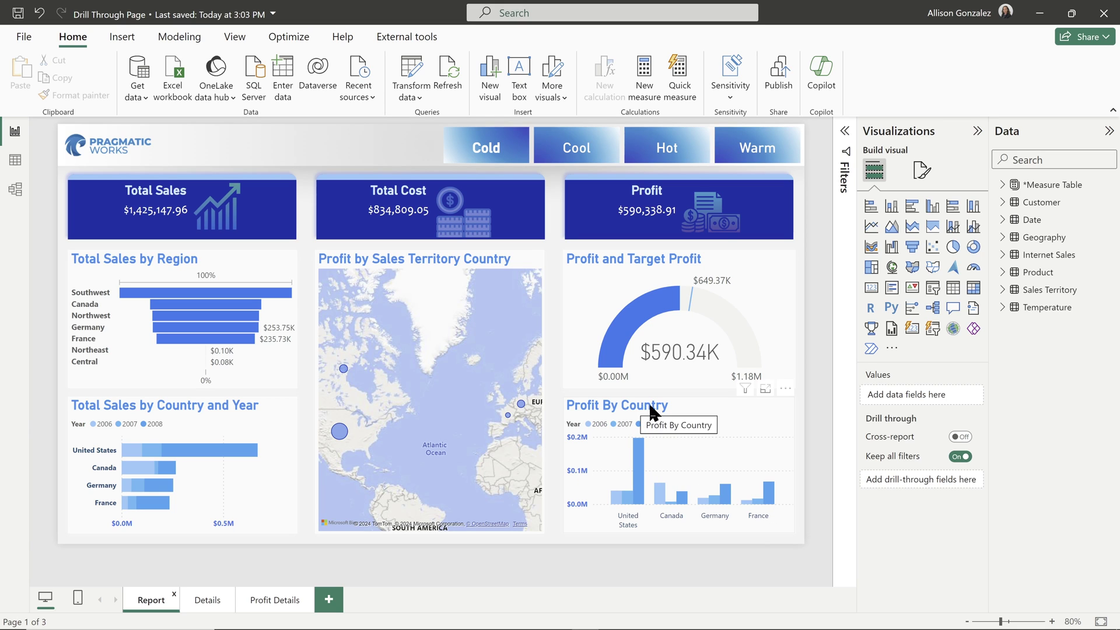
left_click(684, 409)
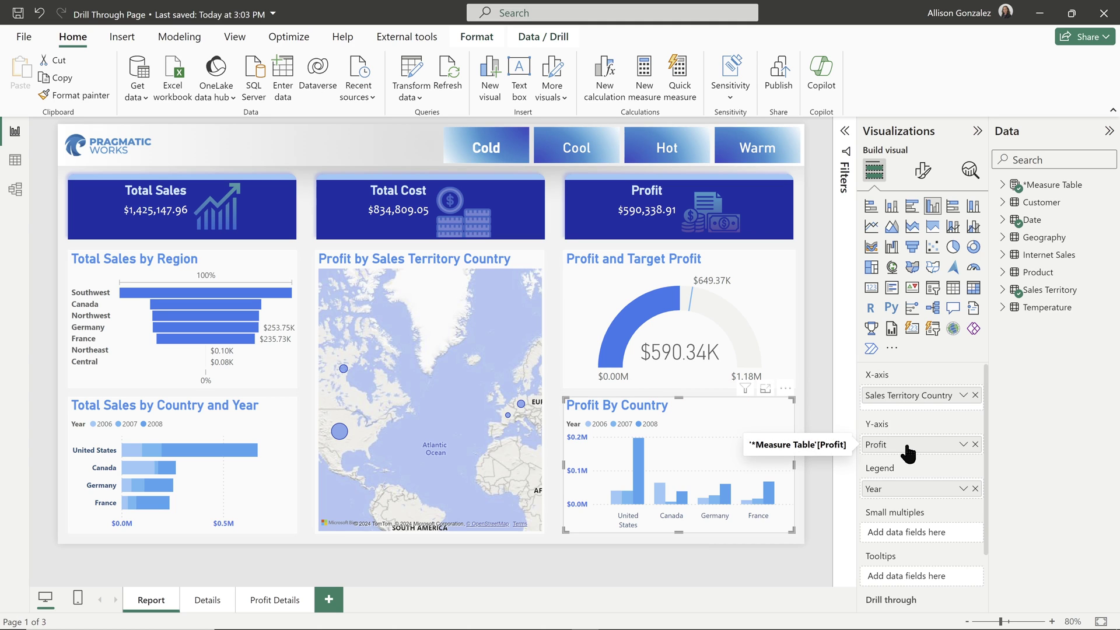
left_click(765, 292)
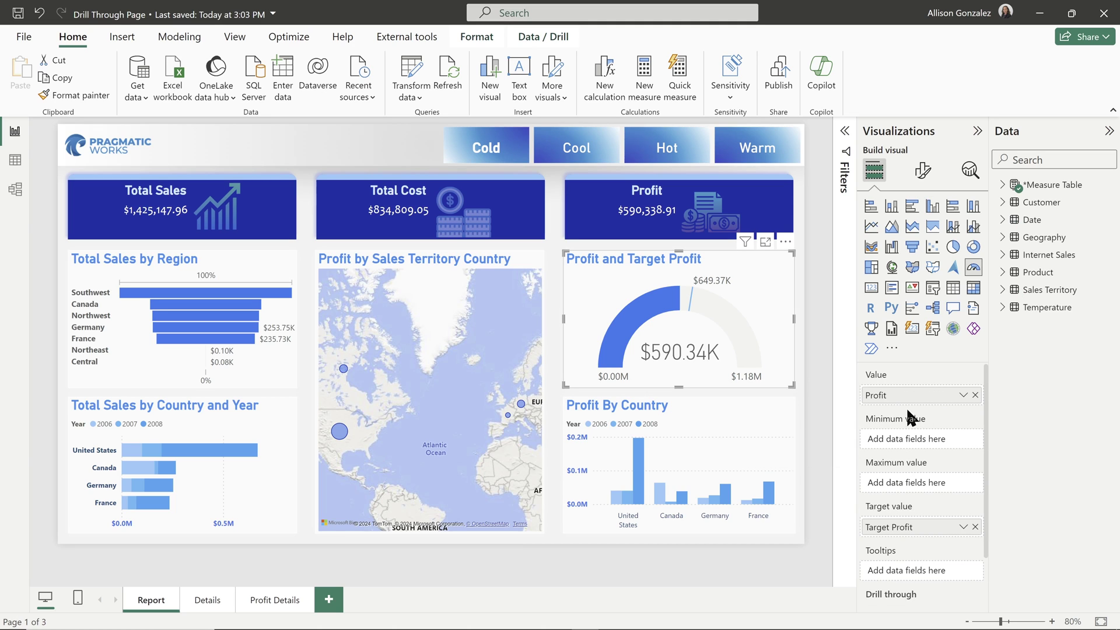
left_click(519, 256)
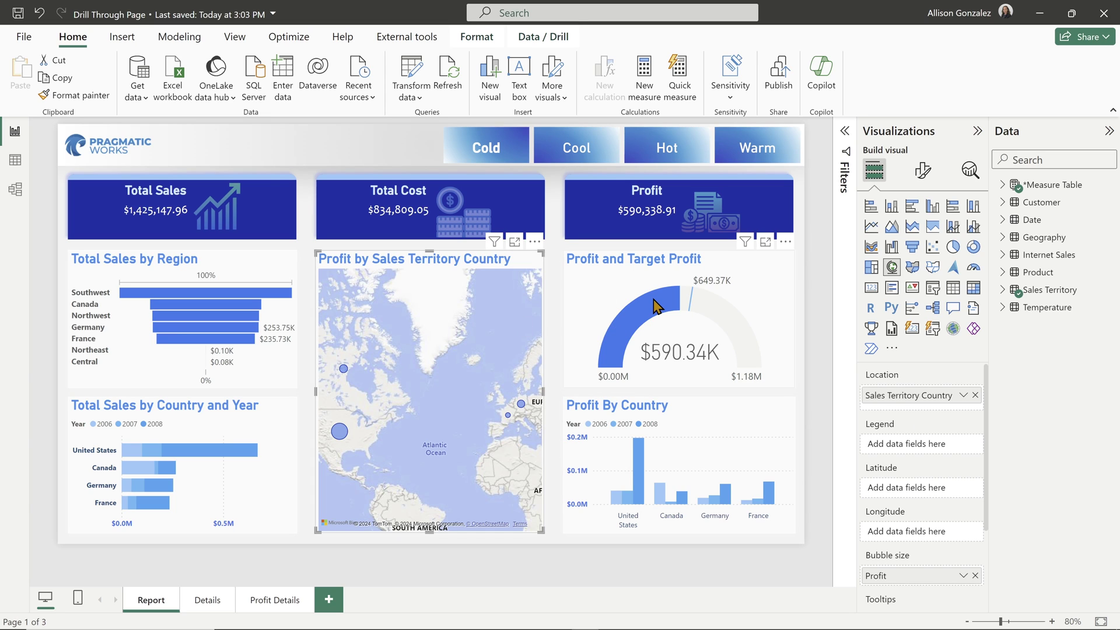
mouse_move(655, 304)
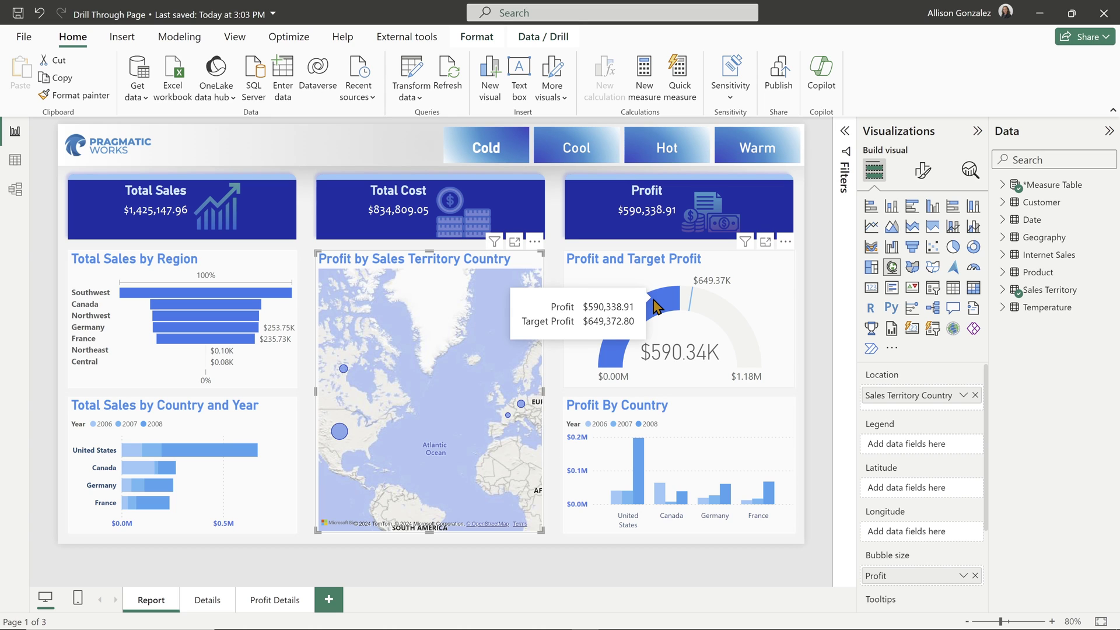
Step: Add the Profit measure from Measure Table as the Profit Details page's drill-through field
left_click(259, 600)
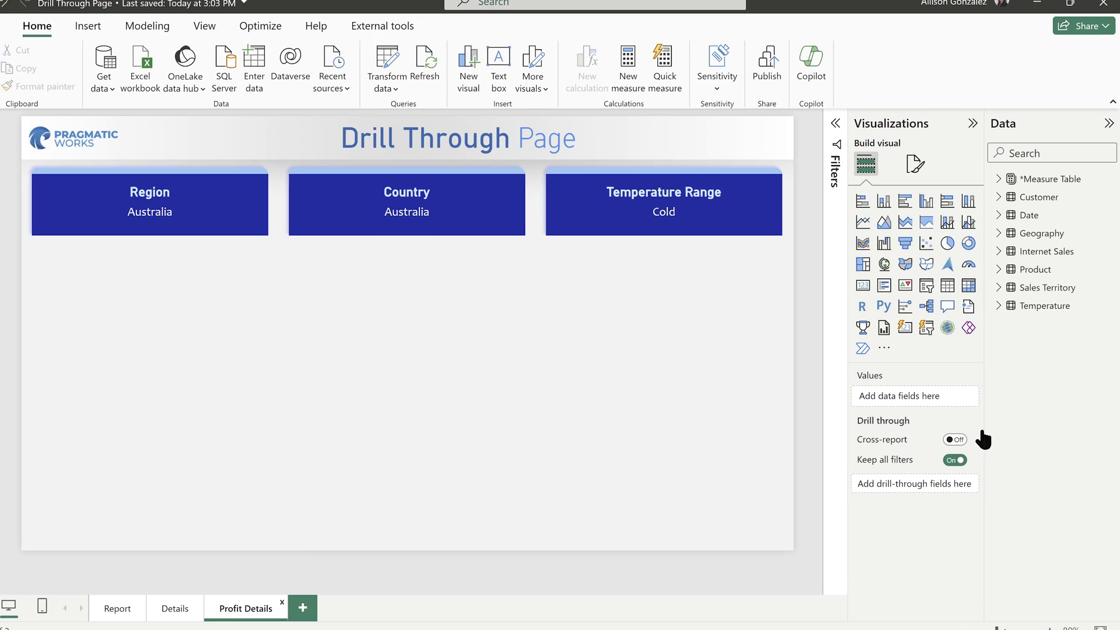
left_click(945, 102)
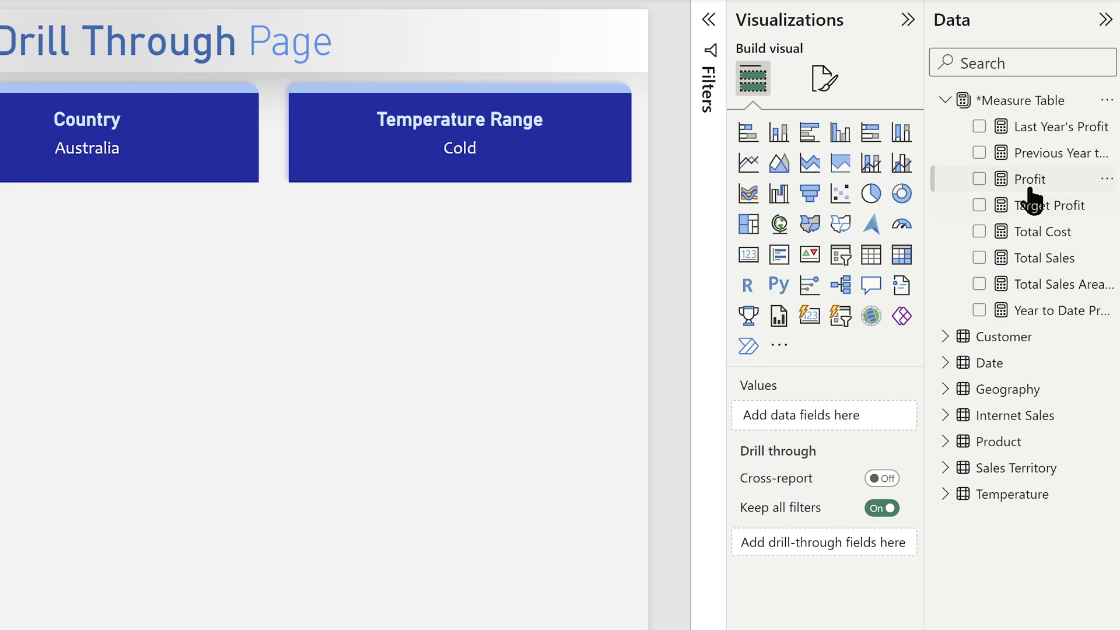
left_click_drag(1052, 187, 814, 551)
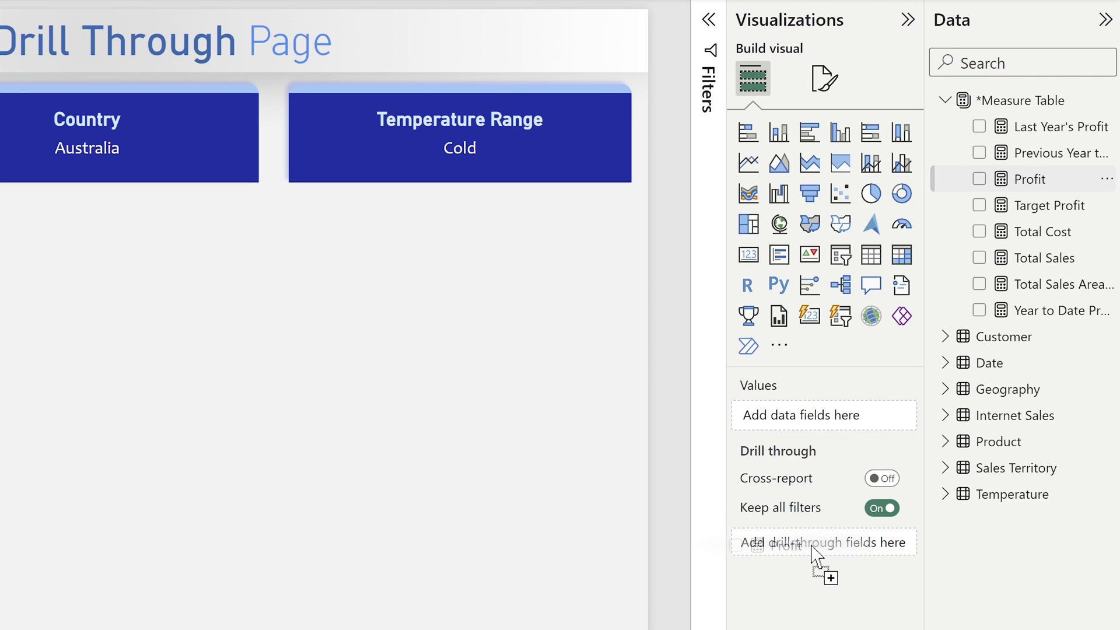
left_click_drag(812, 547, 808, 551)
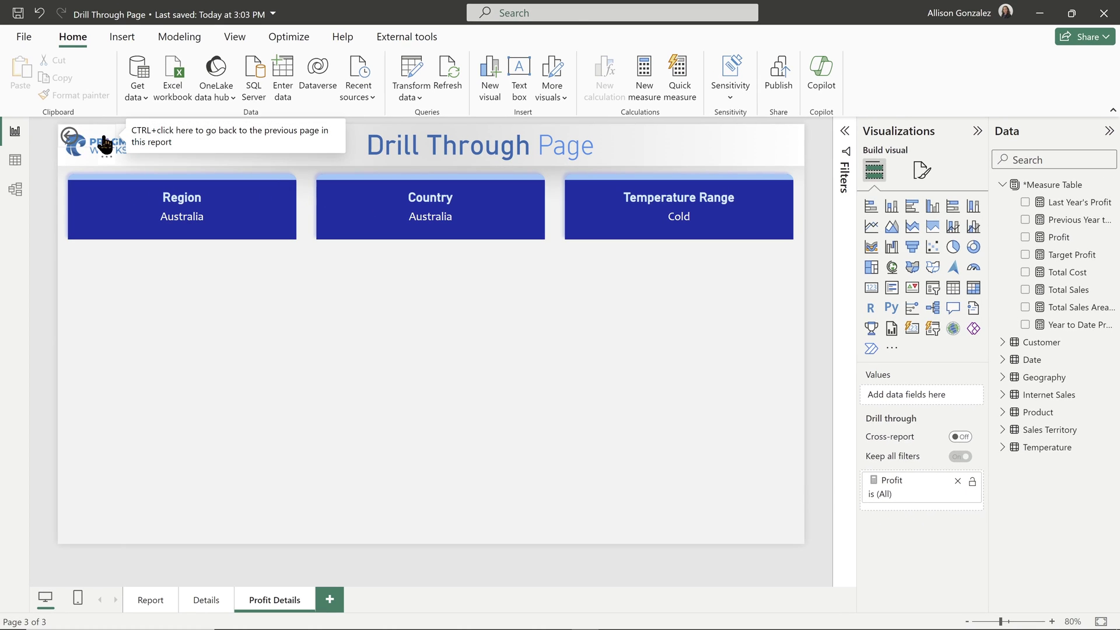
Step: Resize the back arrow on Profit Details larger, check the Details page, then come back
left_click(202, 140)
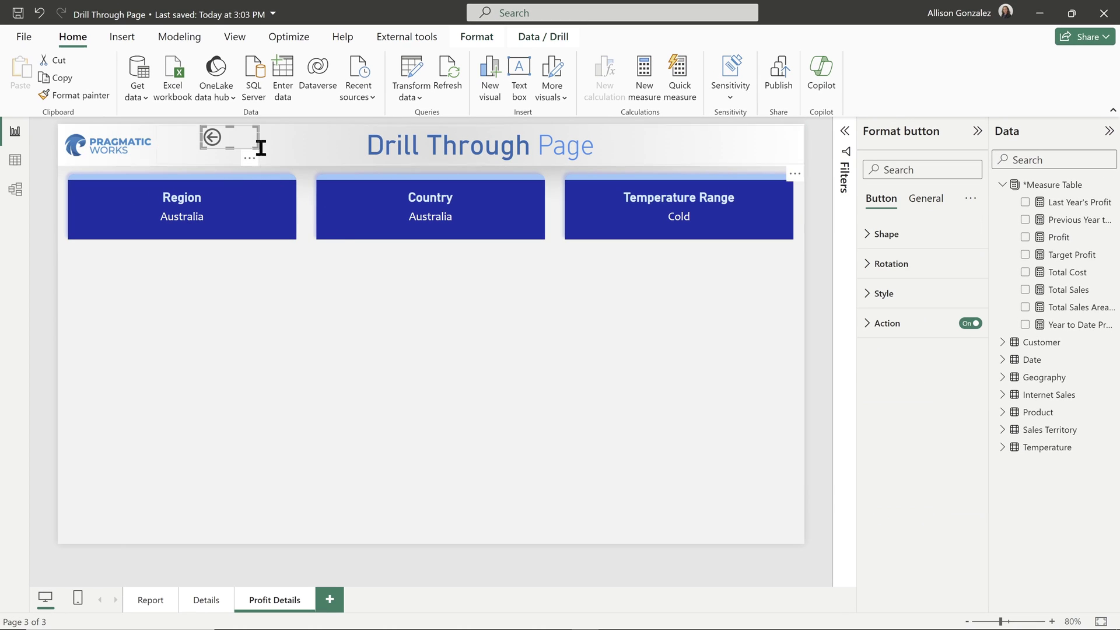
left_click_drag(255, 144, 264, 165)
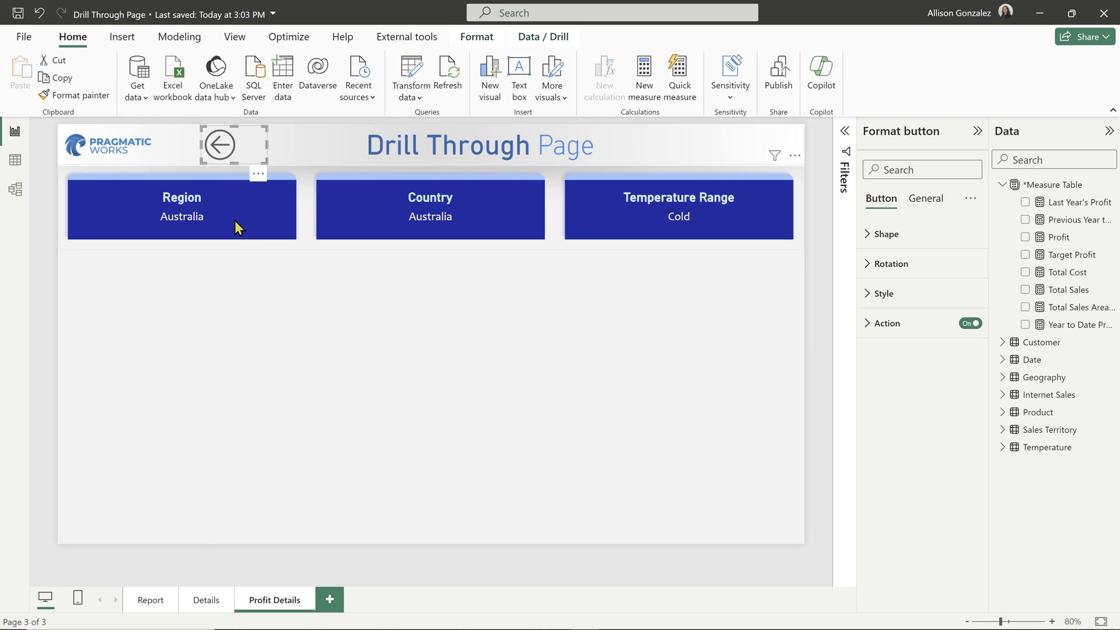
left_click(207, 600)
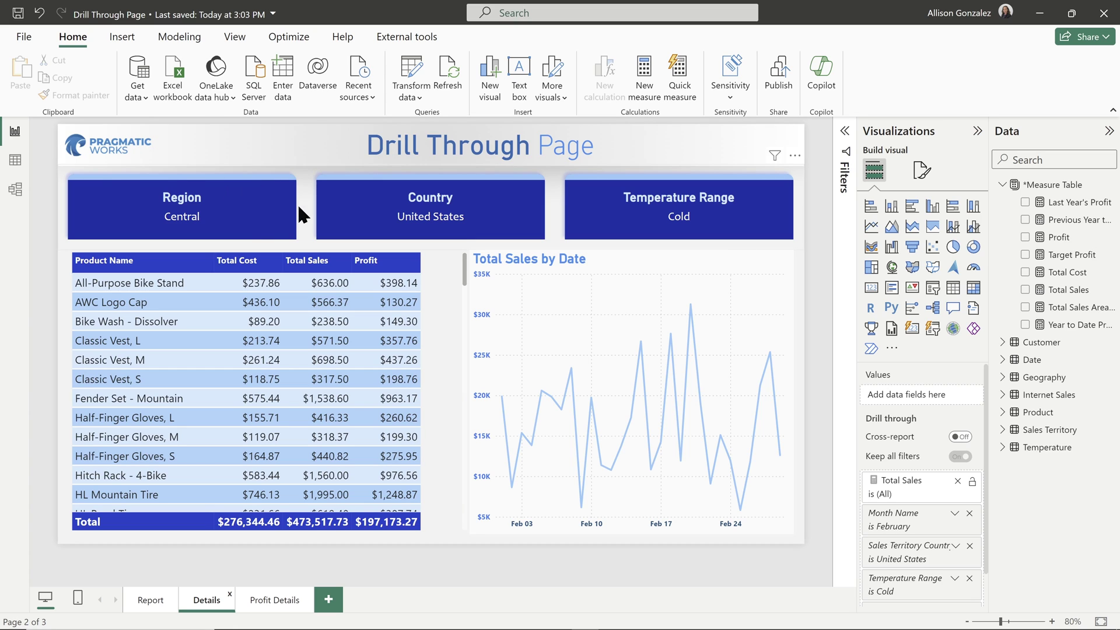
left_click(275, 600)
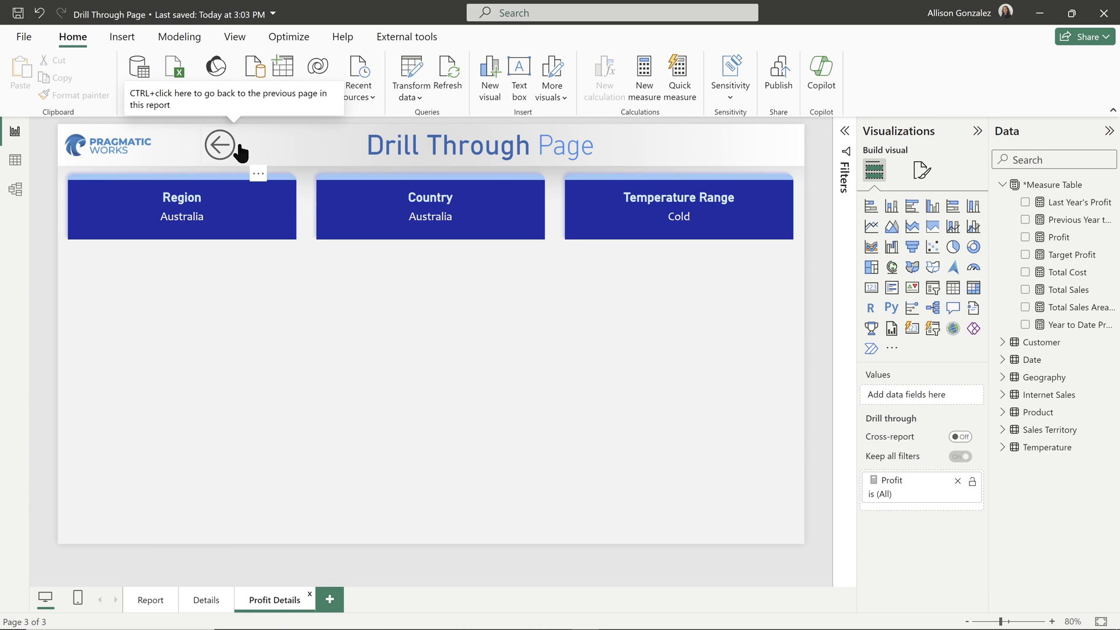
Step: Open the Insert ribbon's Buttons dropdown to list the available button types
left_click(124, 38)
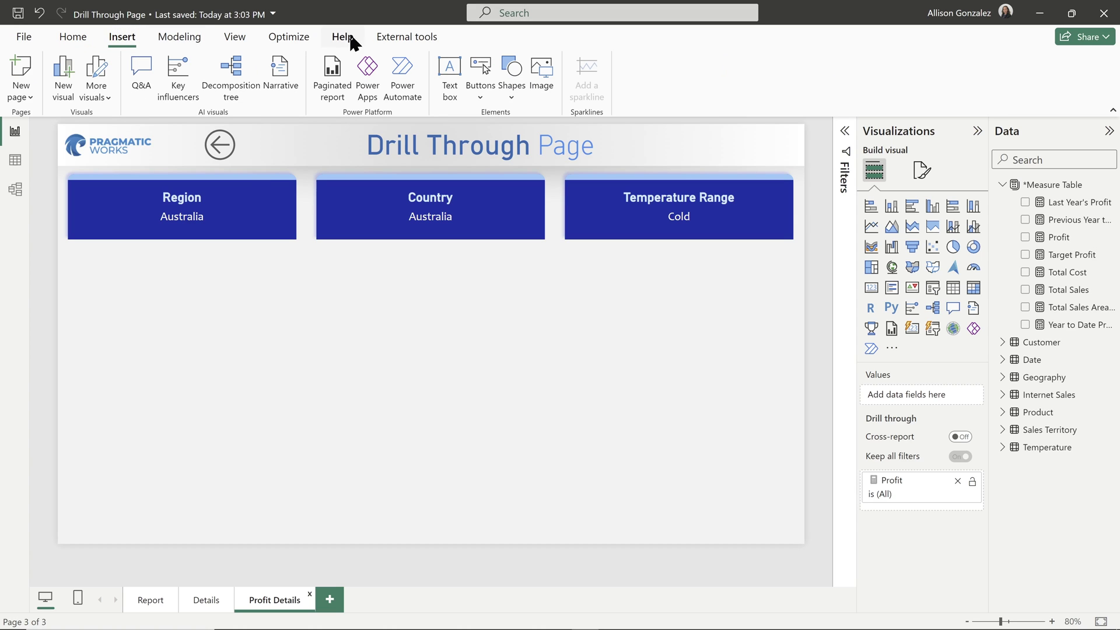
left_click(483, 99)
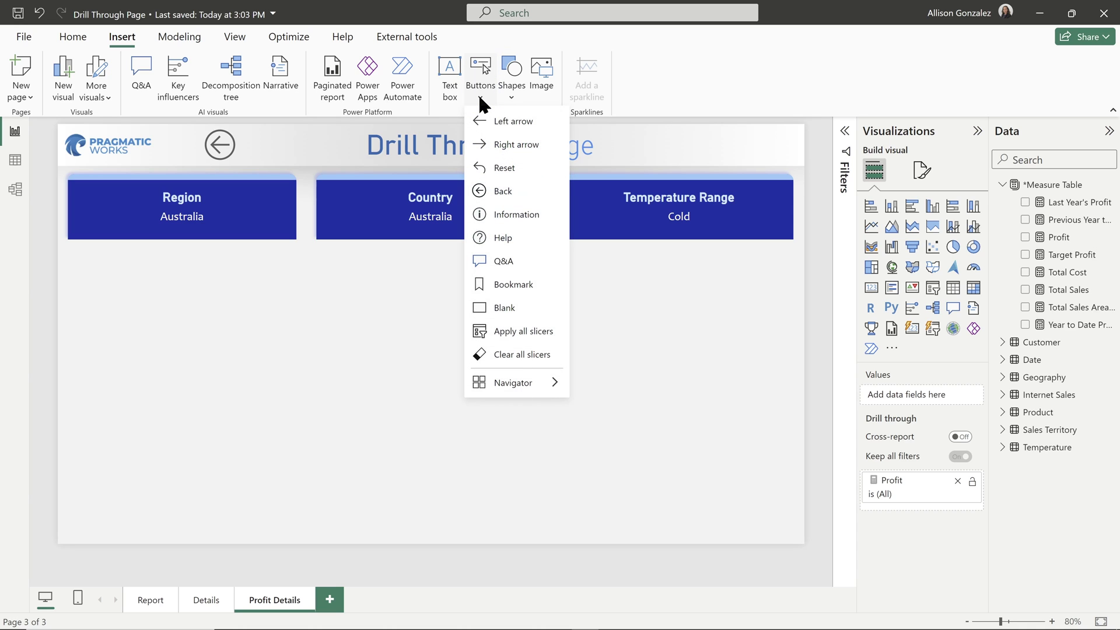
left_click(511, 191)
Step: Add a blank button over the logo with a Back action, then test it to return to Details
left_click(510, 312)
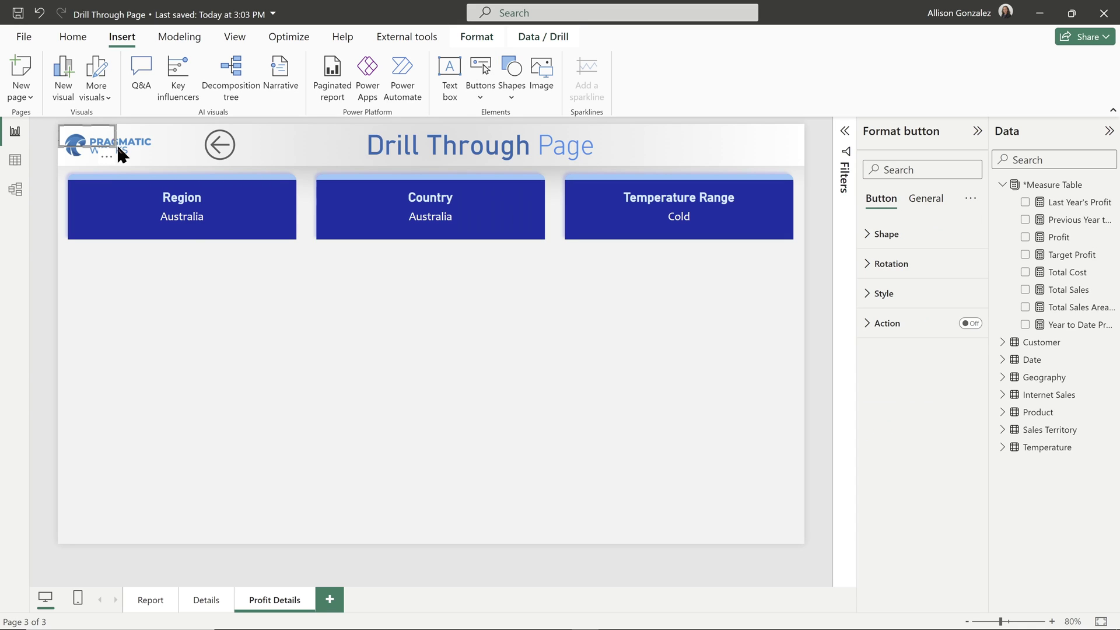
left_click_drag(118, 147, 158, 167)
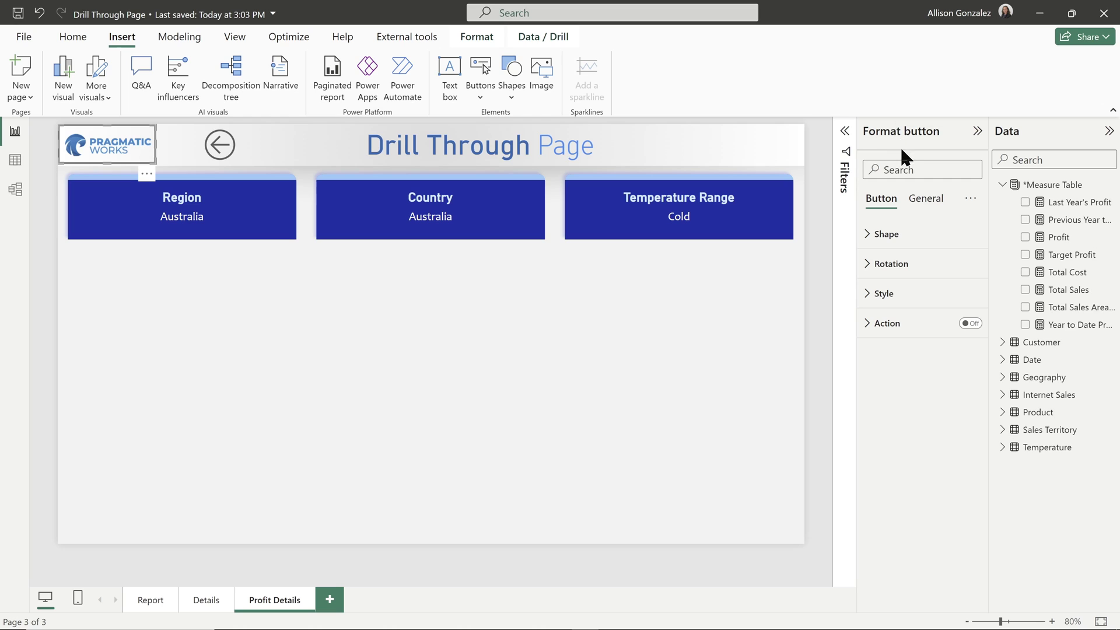
left_click(870, 325)
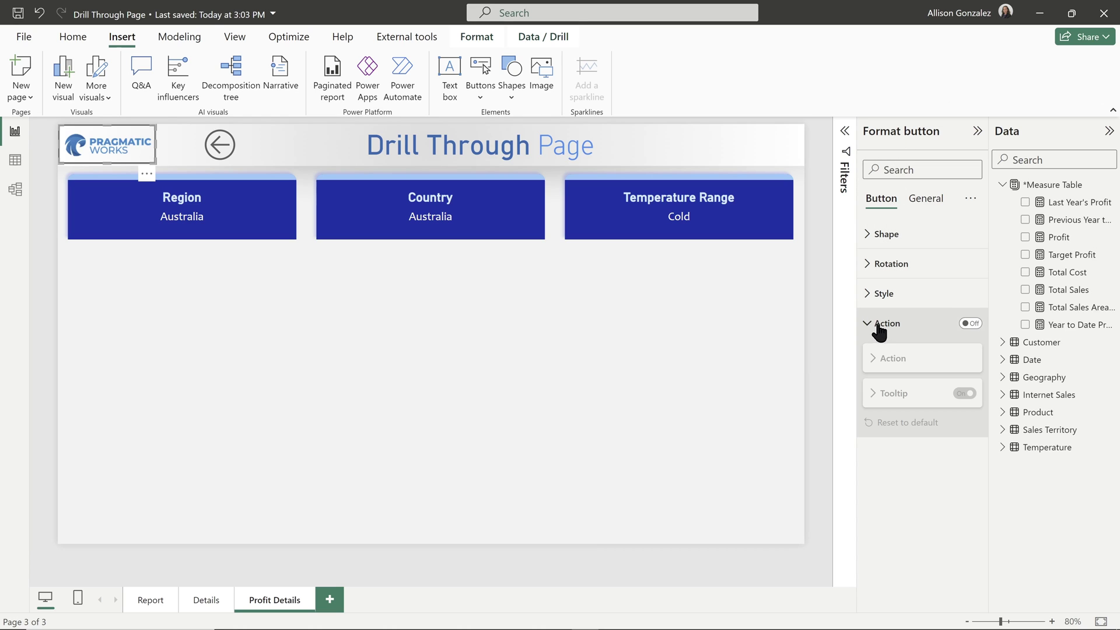
left_click(970, 324)
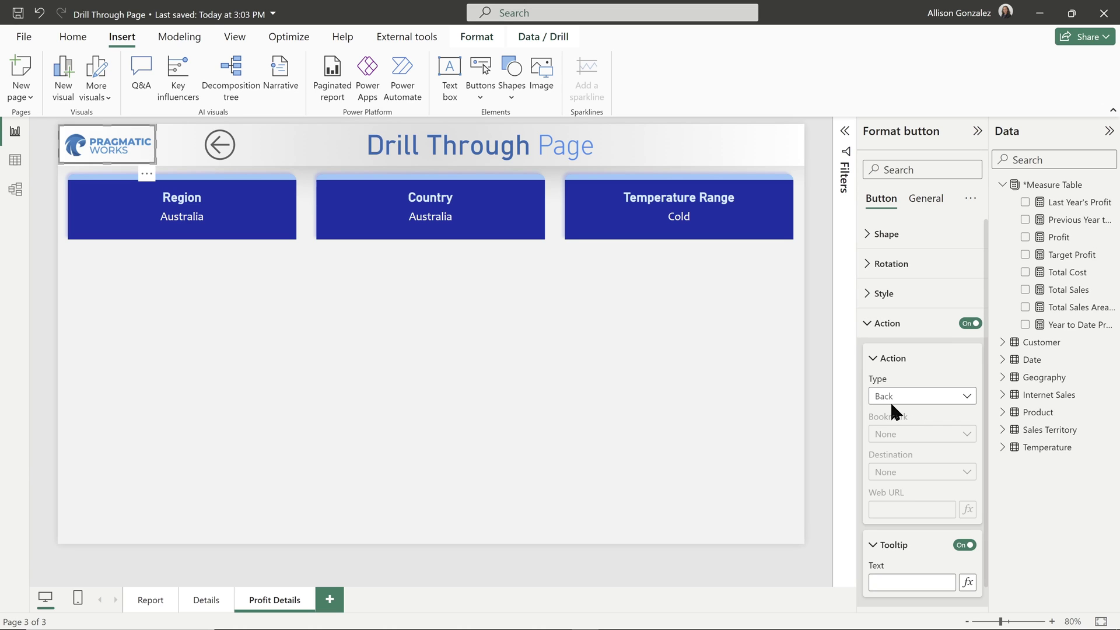
left_click(126, 149, "ctrl")
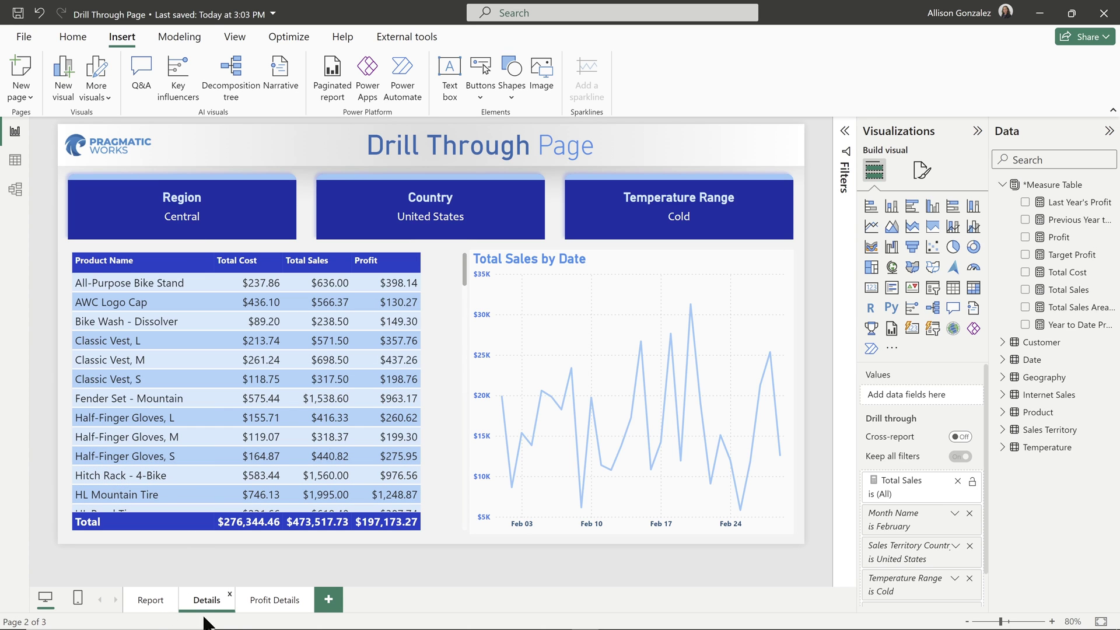
Step: Drill through from the Report's United States bar to Profit Details, then revisit it via the Report tab
left_click(153, 604)
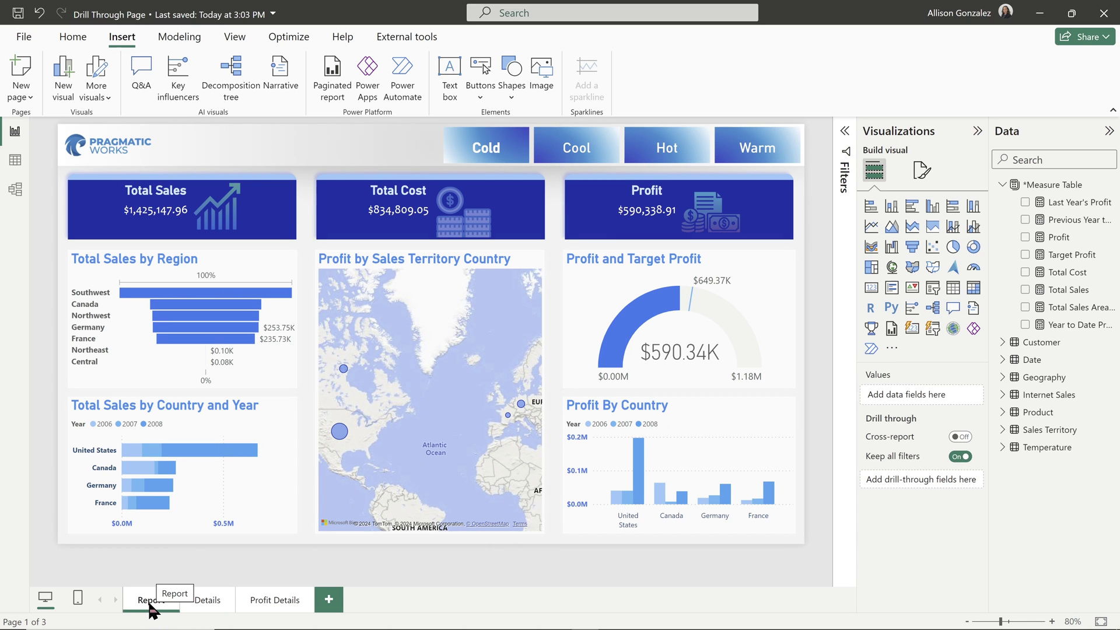
right_click(642, 478)
mouse_move(700, 393)
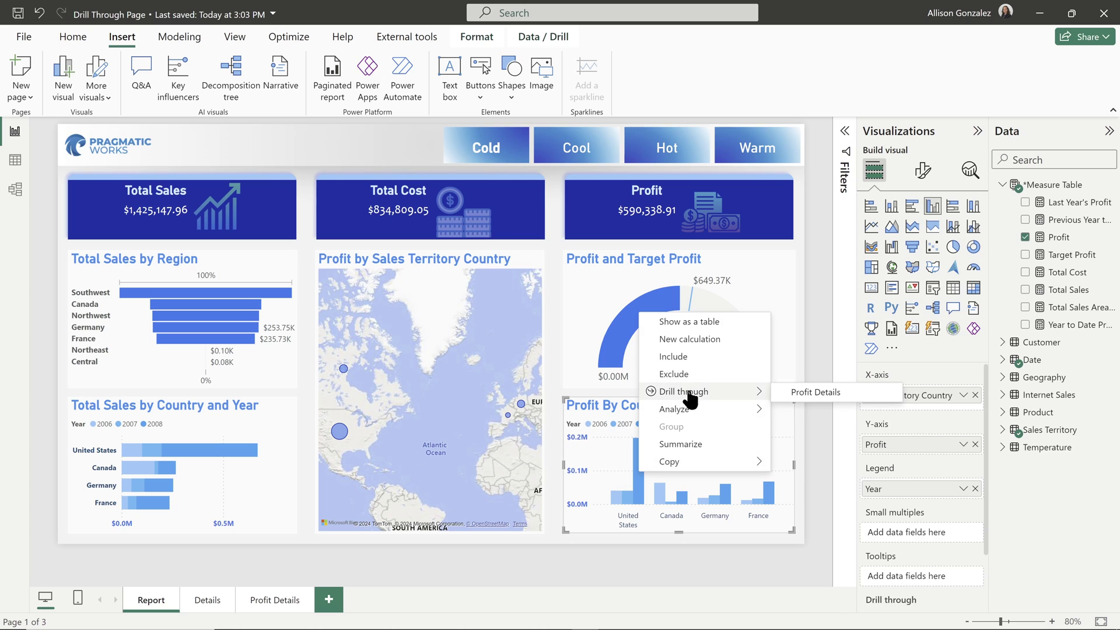
left_click(821, 391)
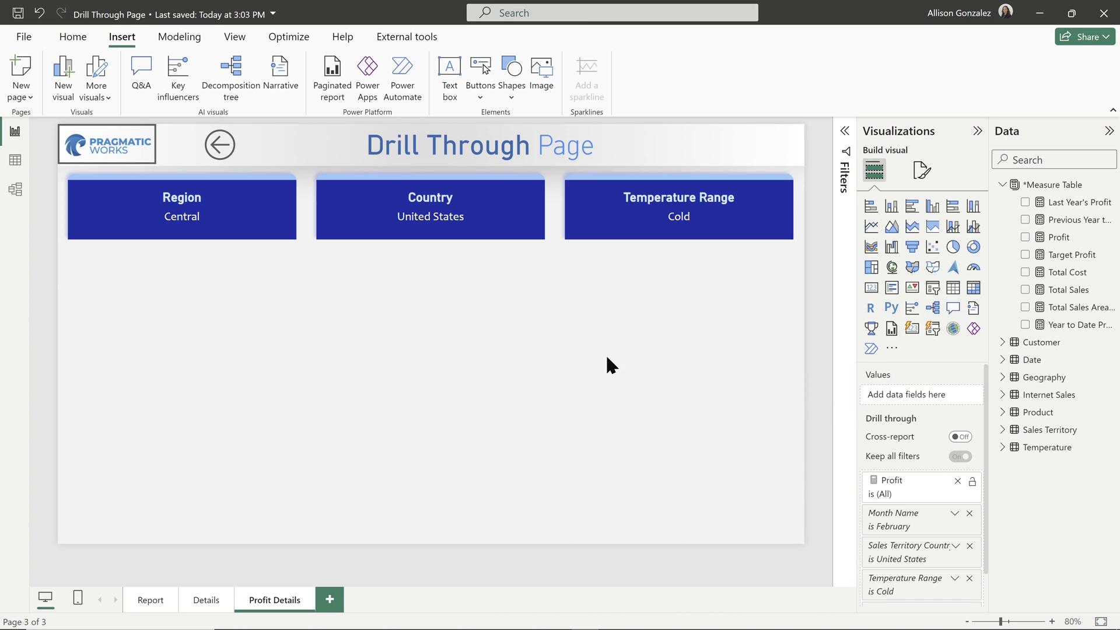
left_click(120, 145, "ctrl")
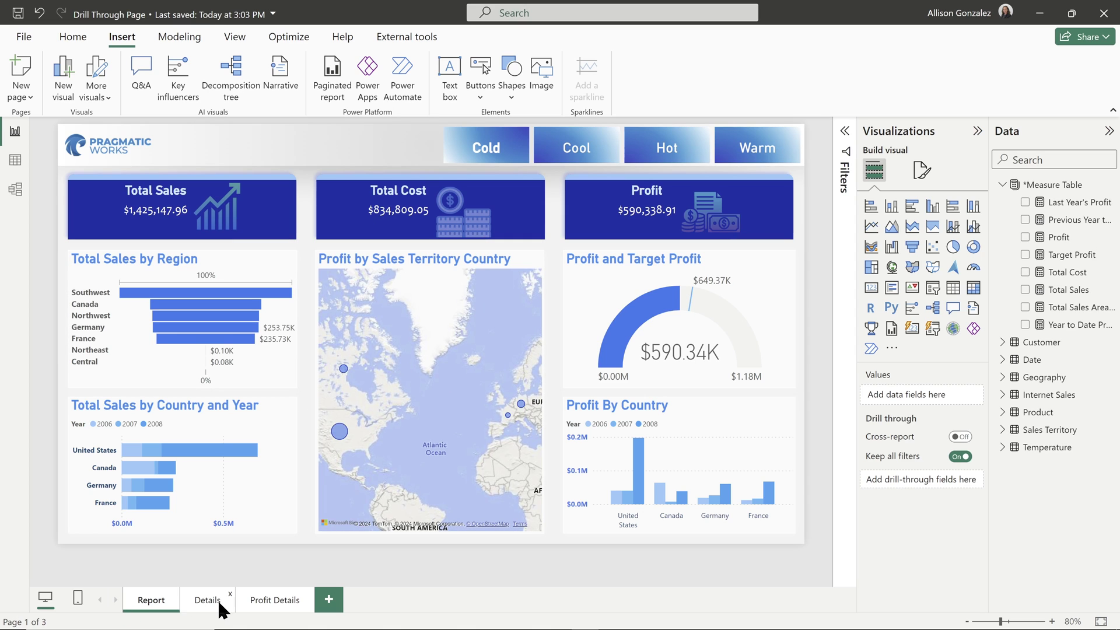
left_click(286, 601)
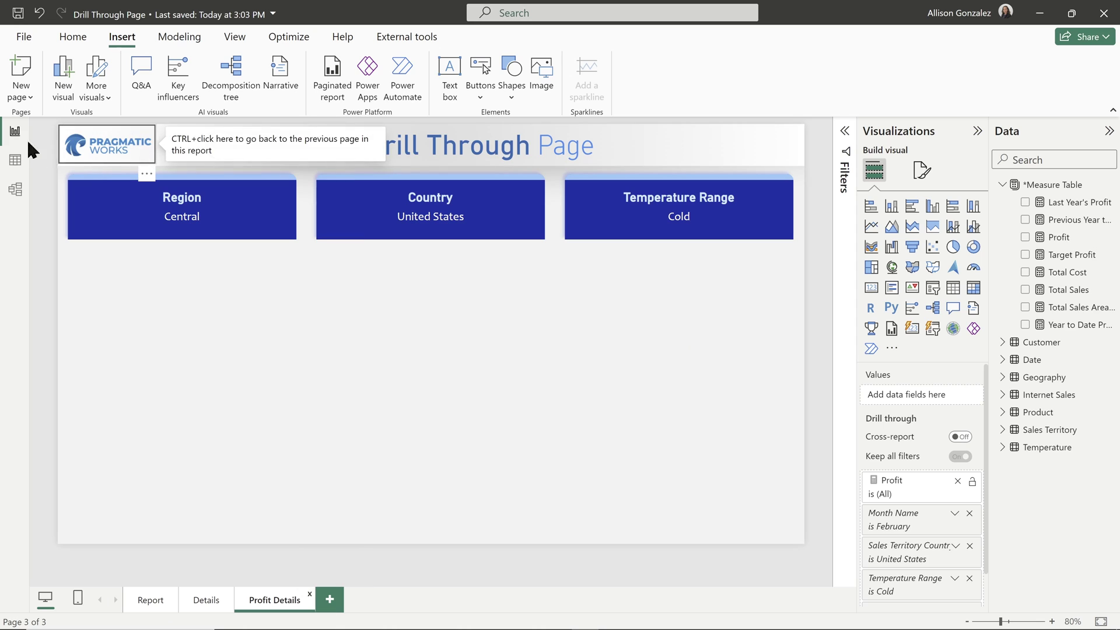
Step: Switch the border Off in the Style settings of the blank back button covering the logo
left_click(143, 155)
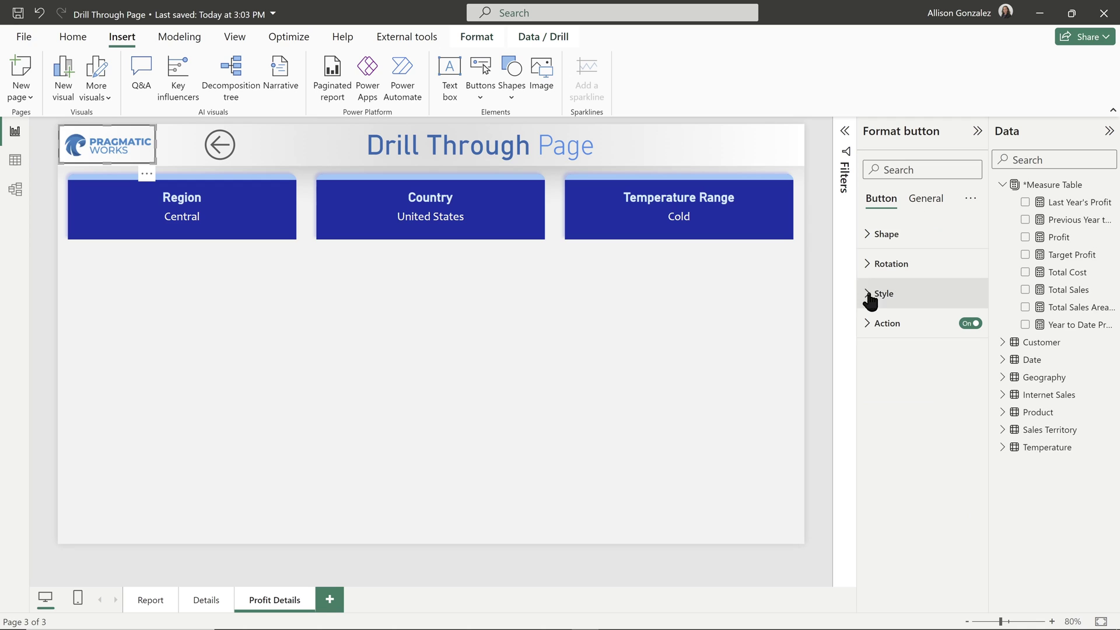
left_click(870, 295)
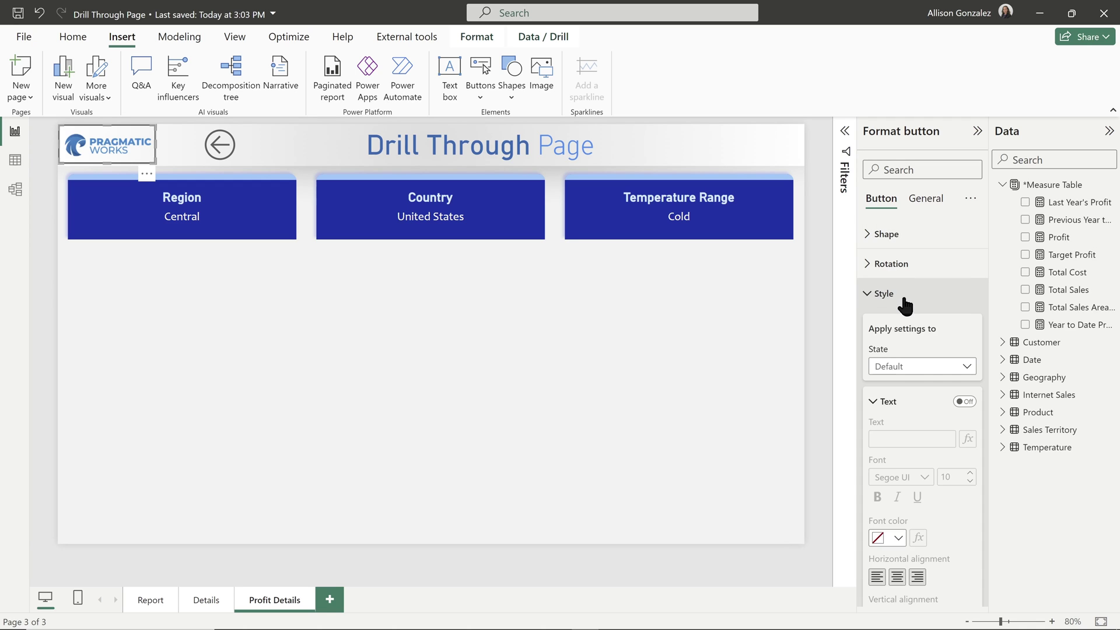
left_click(886, 401)
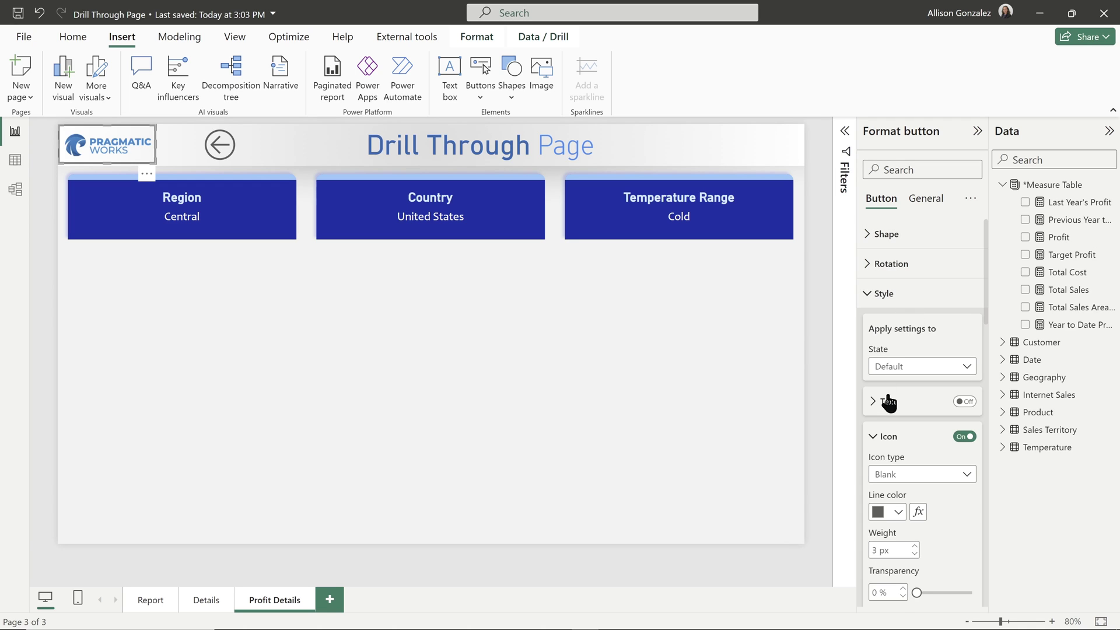
left_click(879, 437)
left_click(876, 472)
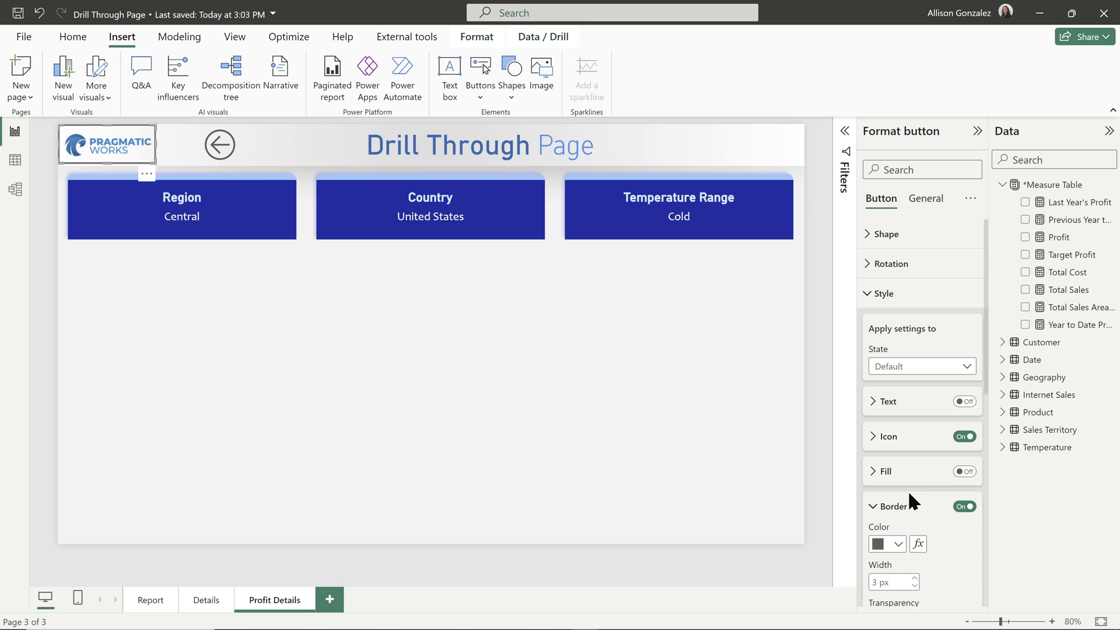
left_click(965, 507)
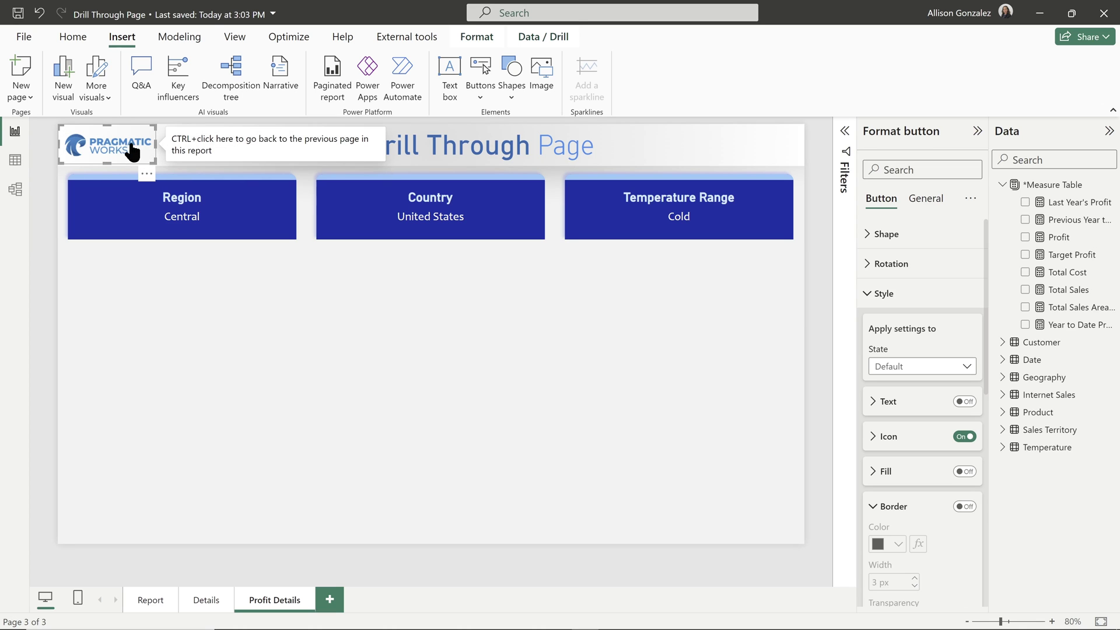
Step: Delete the back-arrow button from the page header
left_click(261, 324)
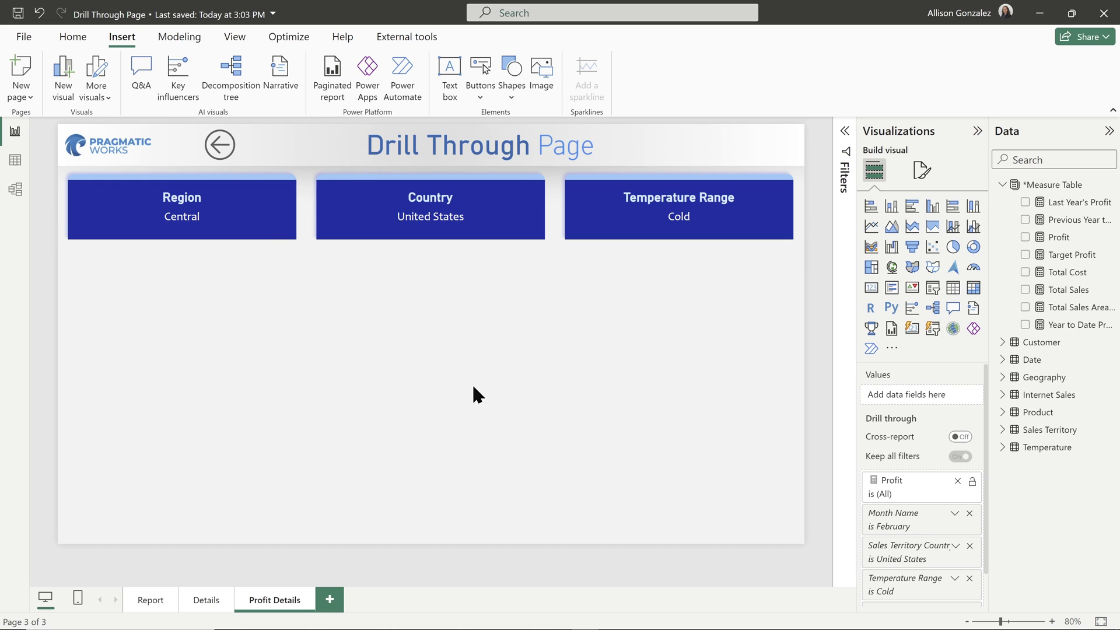
left_click(236, 143)
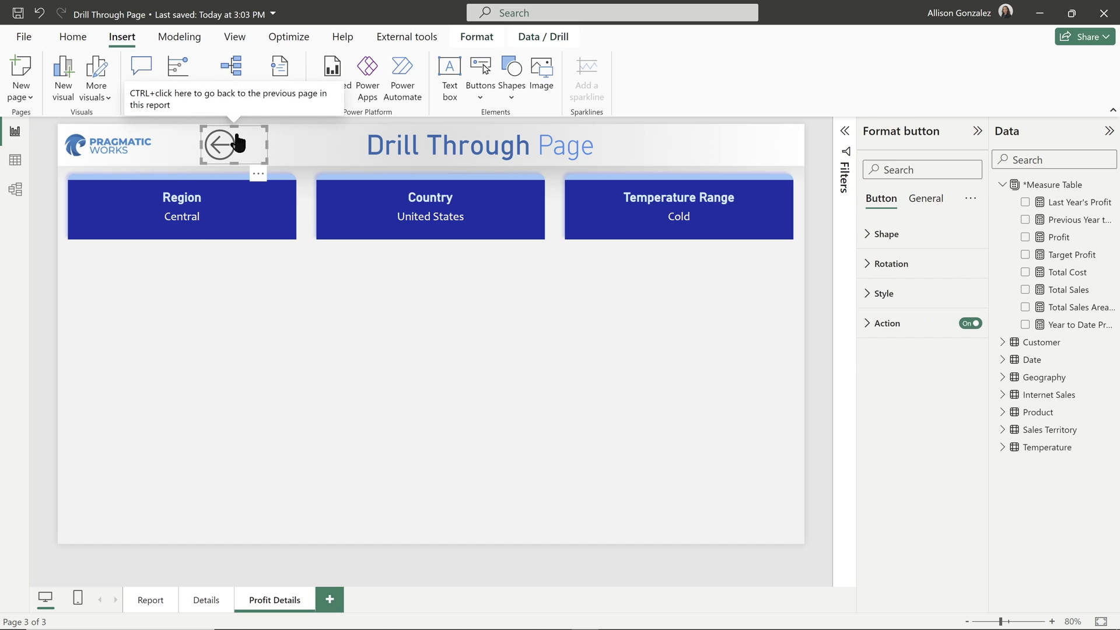
key("Delete")
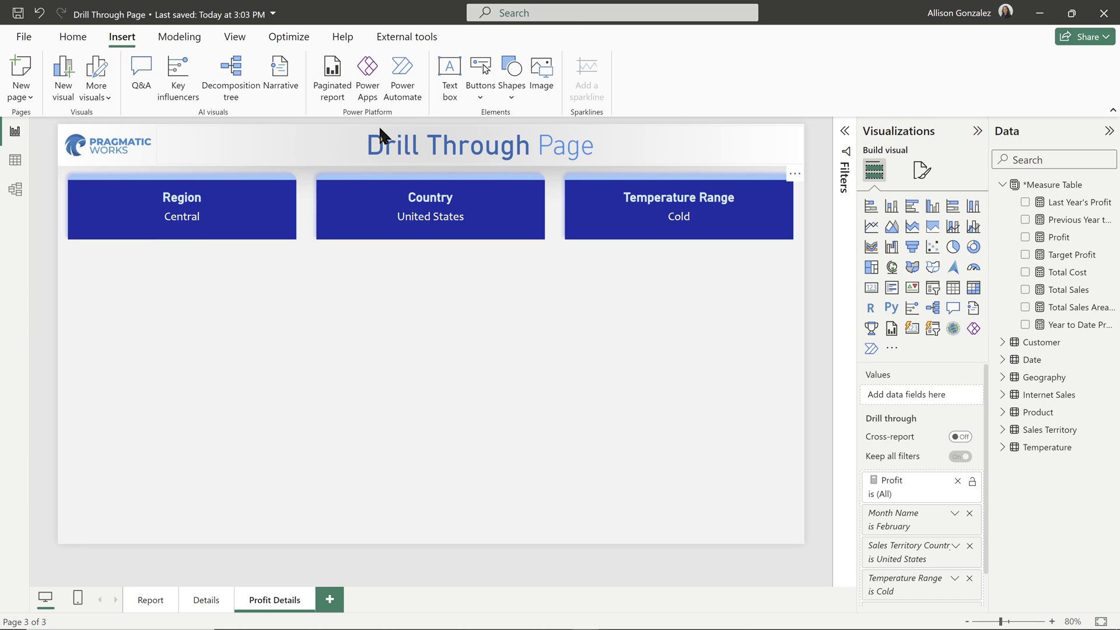
Step: Edit the header title, replacing 'Drill Through' with 'Profit' and selecting the word 'Page'
left_click(439, 150)
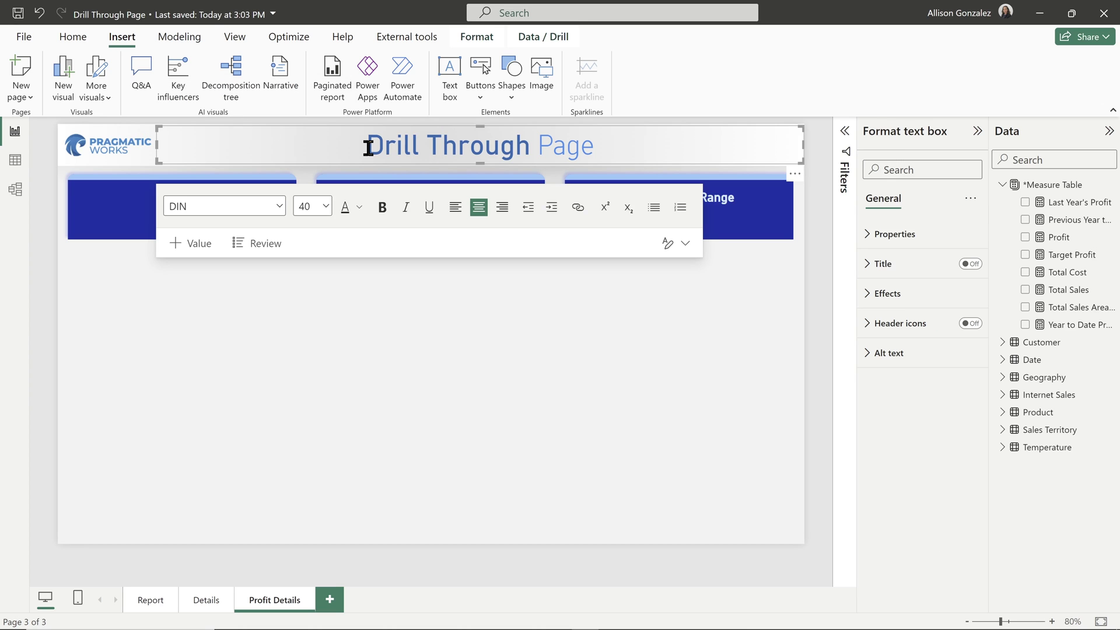
left_click_drag(368, 148, 528, 147)
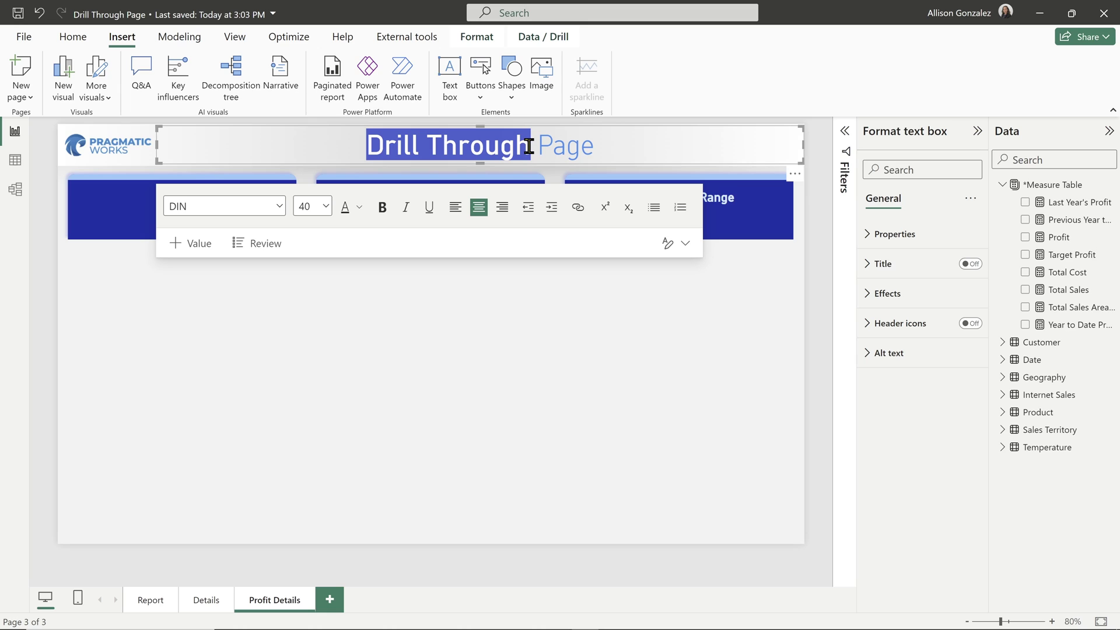
type("Profti")
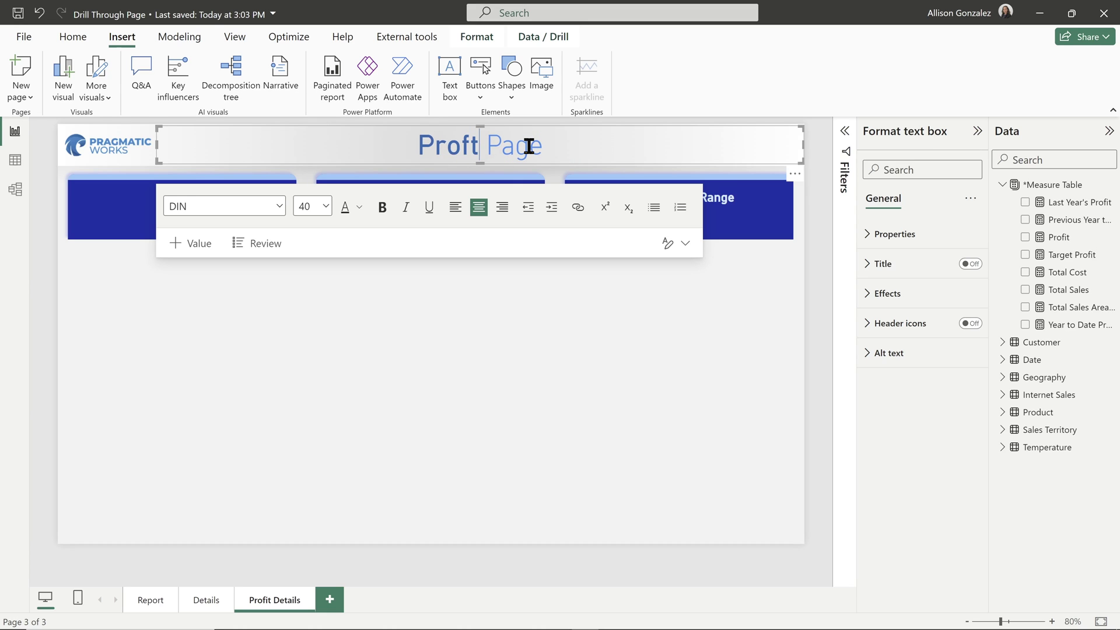
key("BackSpace")
key("BackSpace")
type("it")
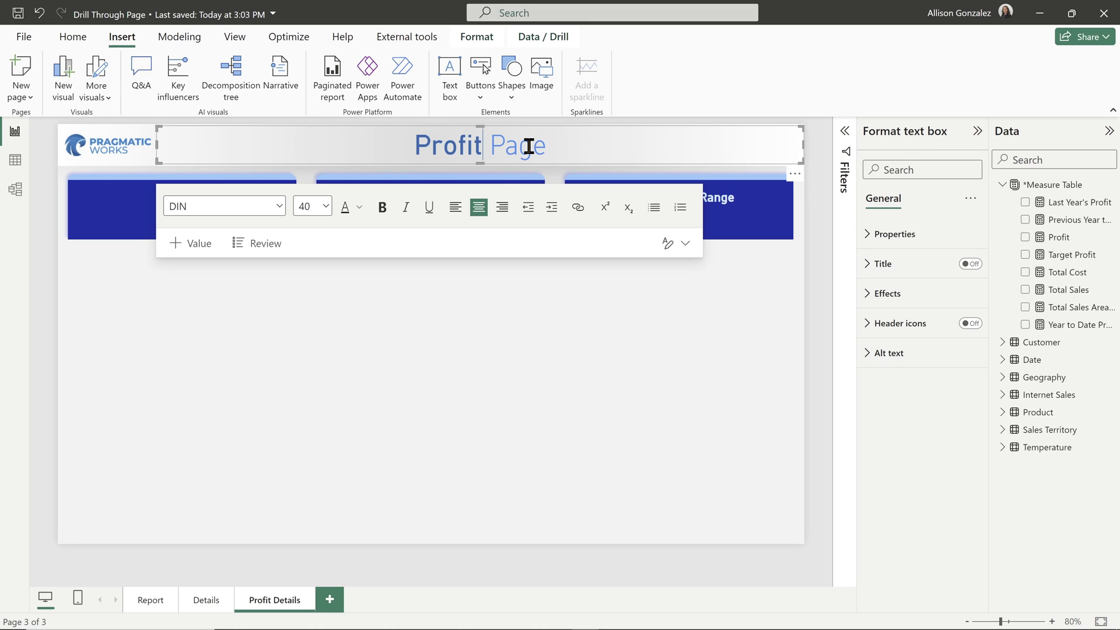
left_click(528, 146)
double_click(520, 153)
Step: Finish the title as 'Profit Details' and insert an empty table sized below the cards
type("Details")
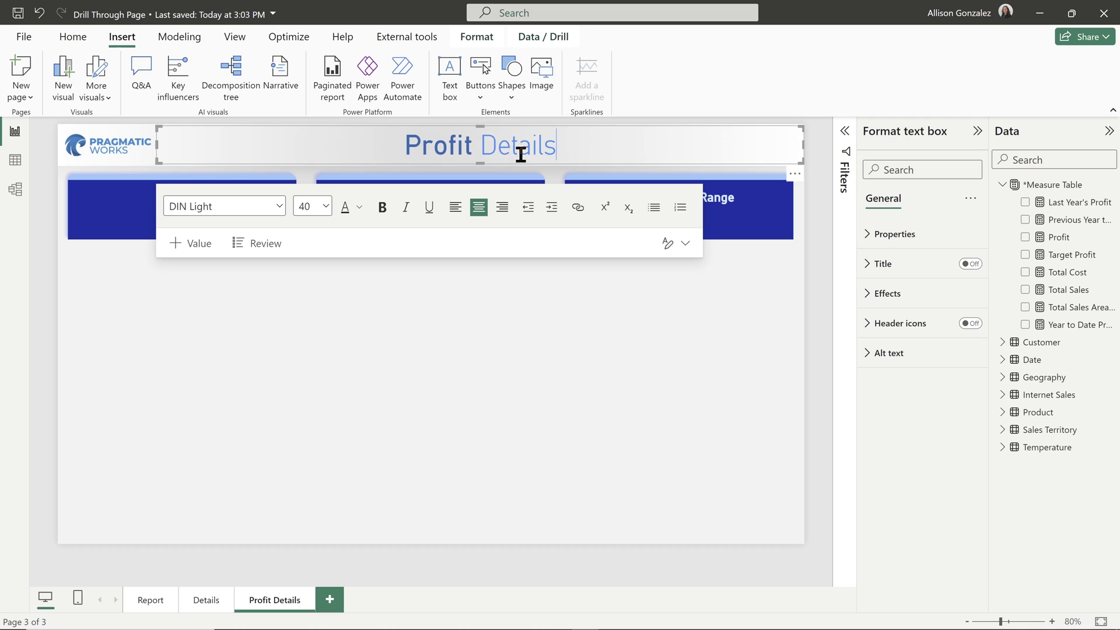
left_click(407, 376)
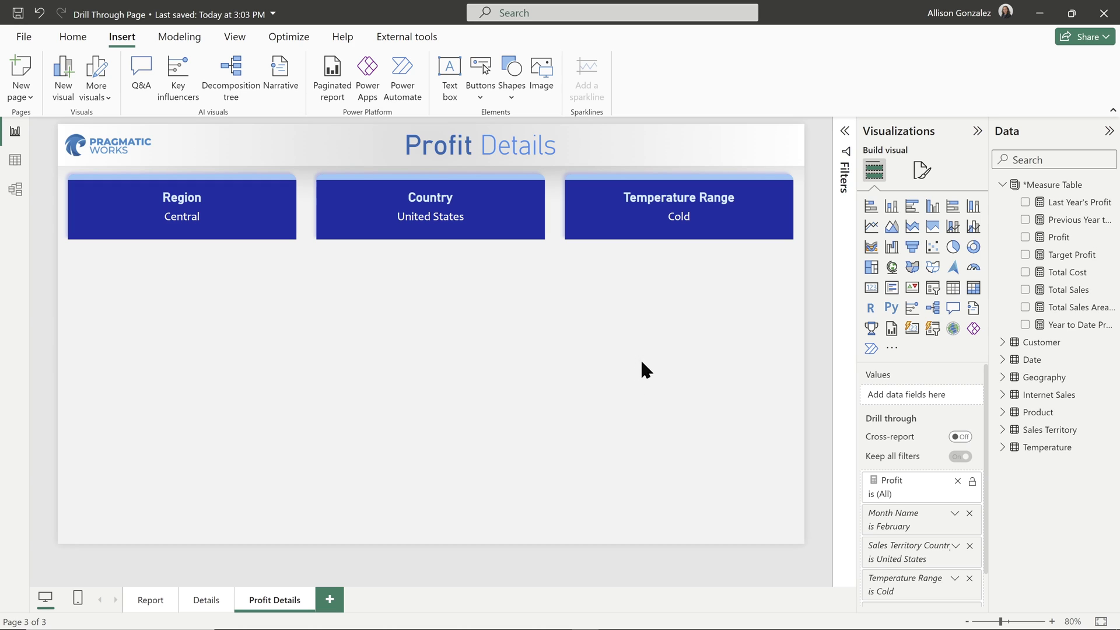
left_click(953, 288)
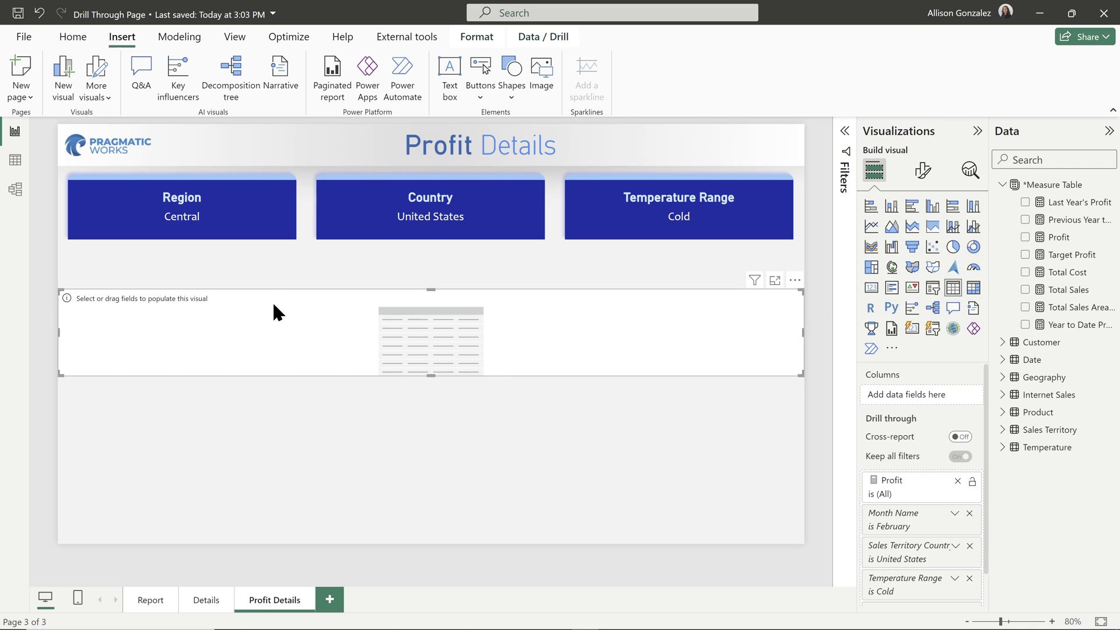
left_click_drag(802, 374, 808, 547)
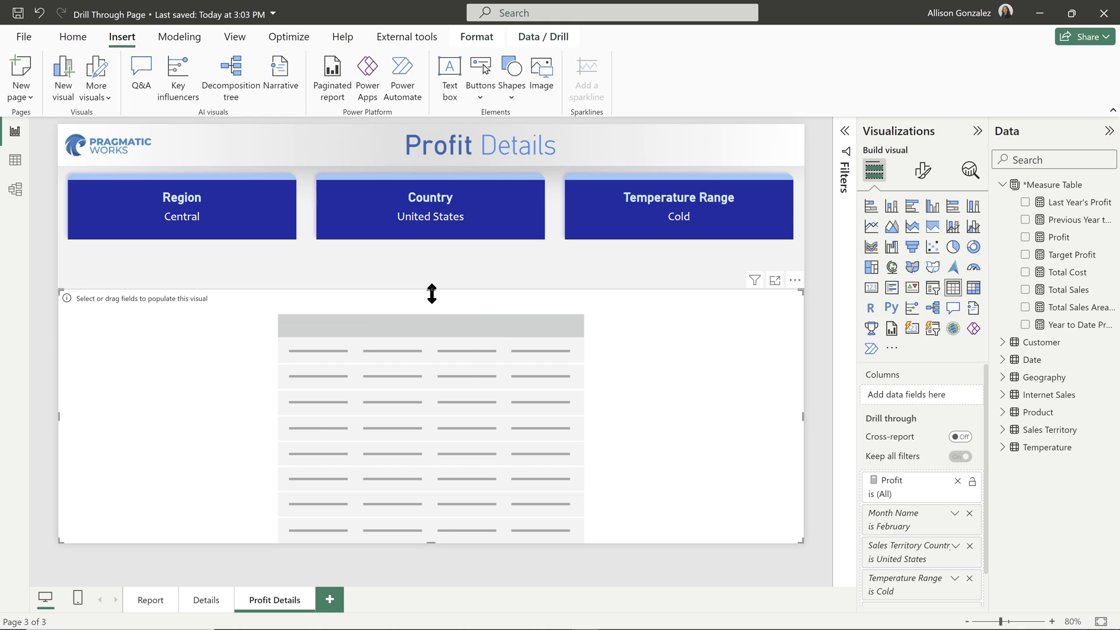
left_click_drag(430, 290, 429, 251)
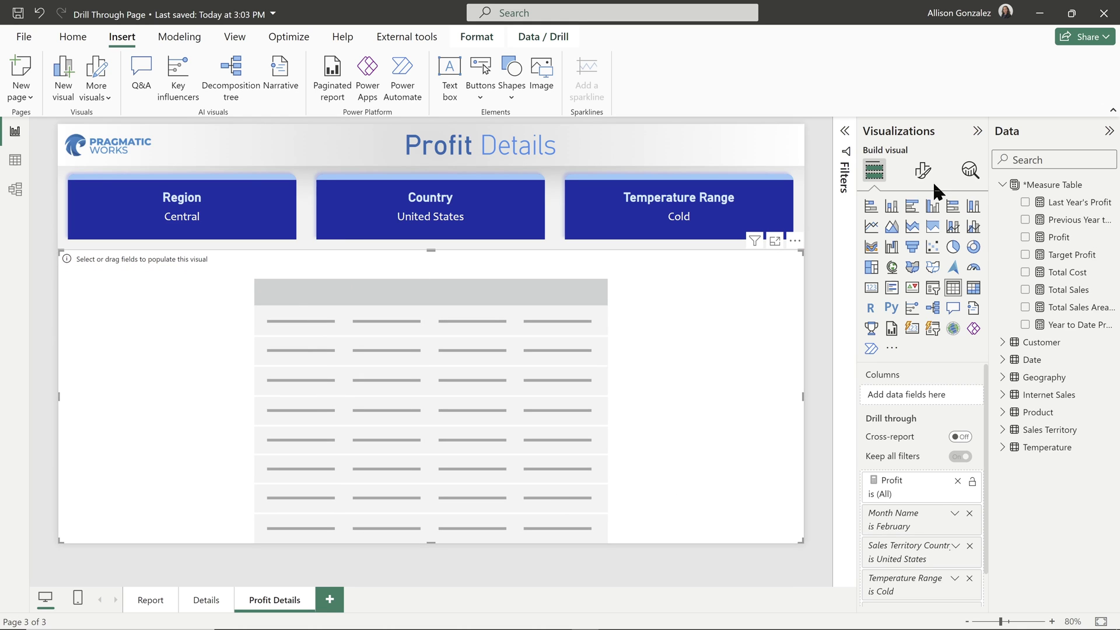
Step: Add Profit and Product's Model Name columns to the table and narrow it to the left
left_click_drag(1086, 246, 581, 341)
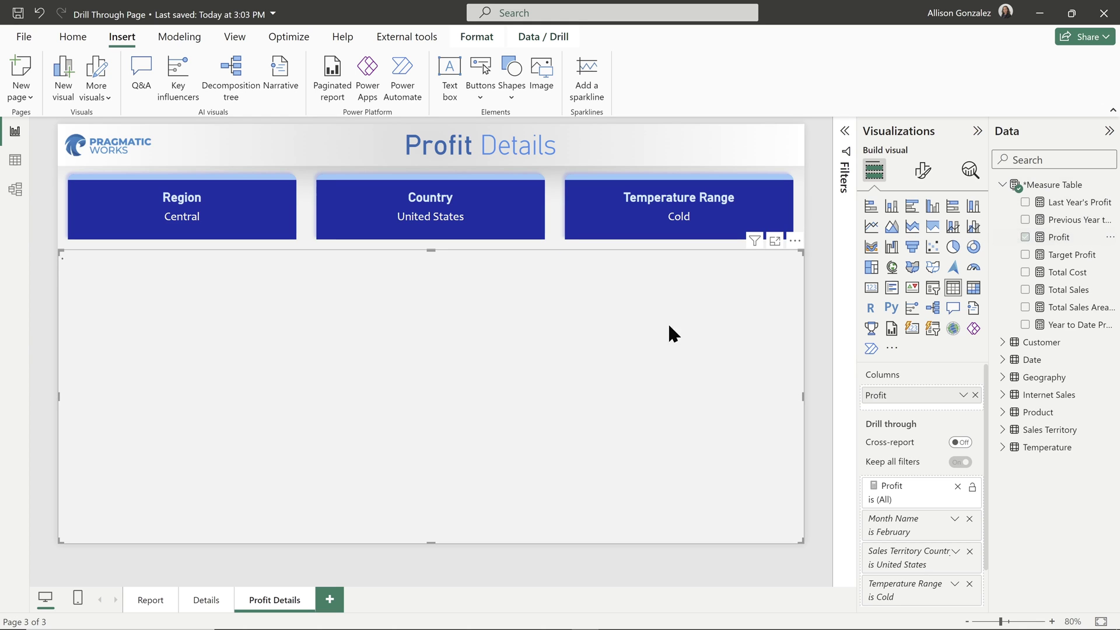
left_click(1003, 184)
left_click(1003, 202)
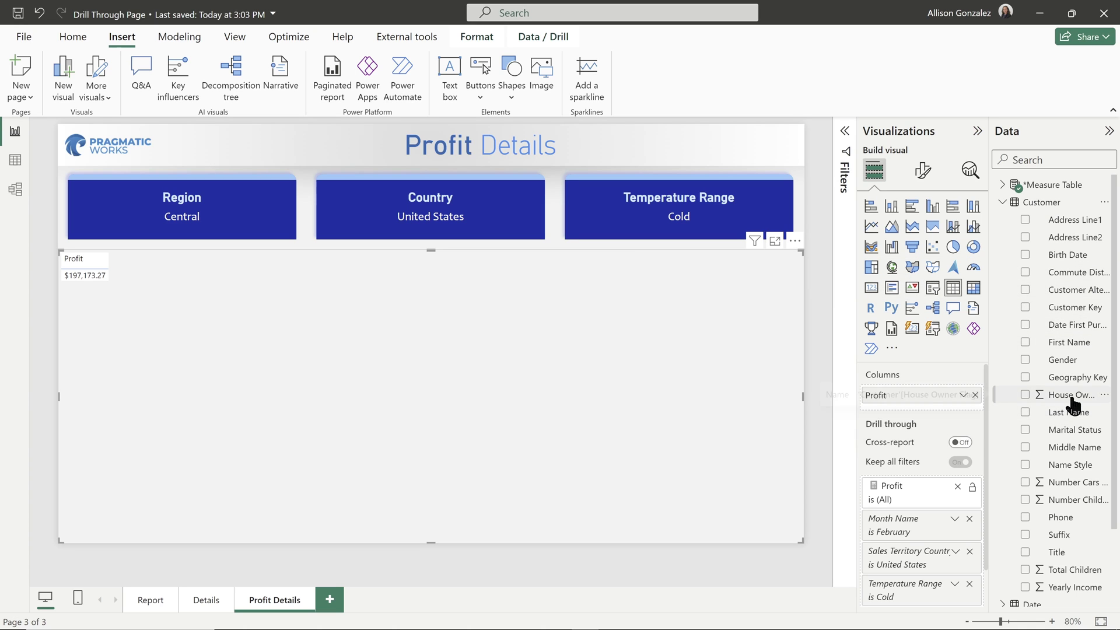
scroll(1073, 402, "down", 3)
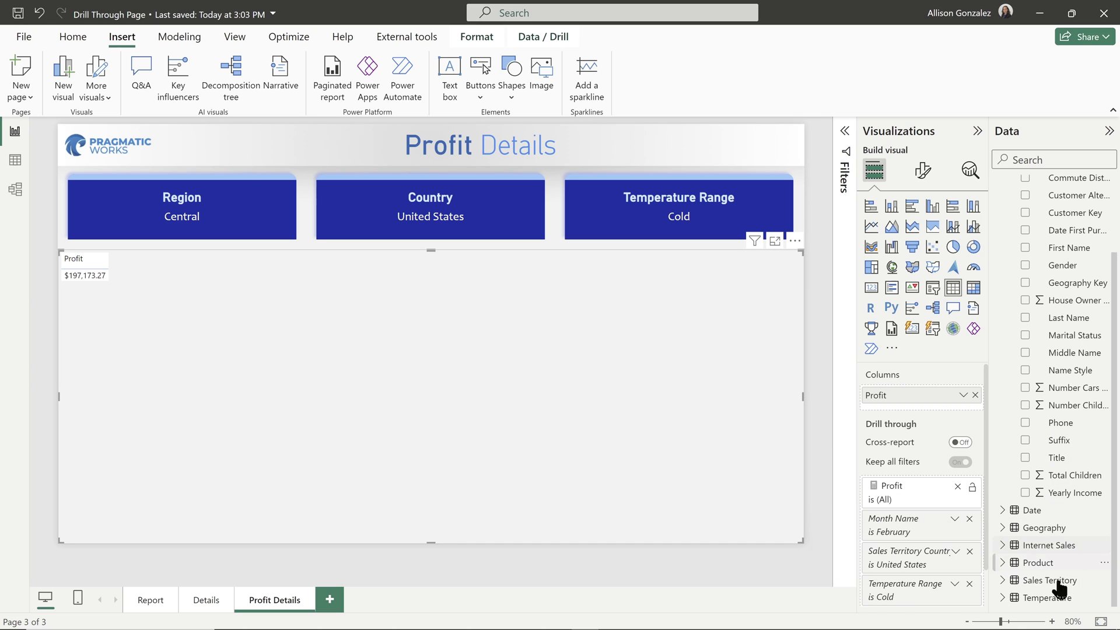
scroll(1053, 353, "up", 3)
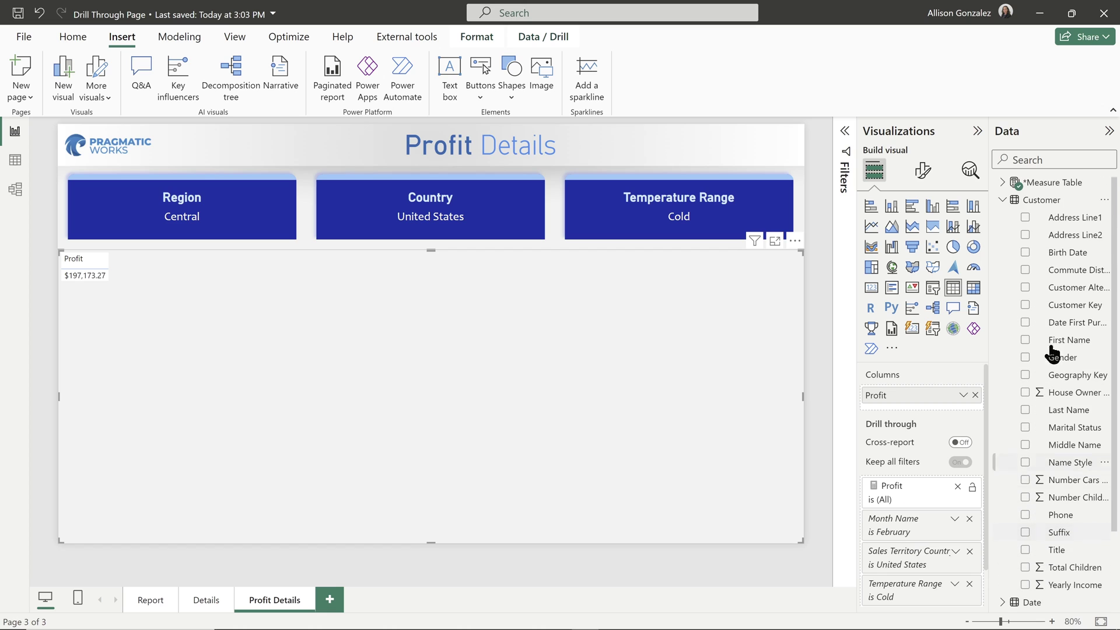
left_click(1002, 200)
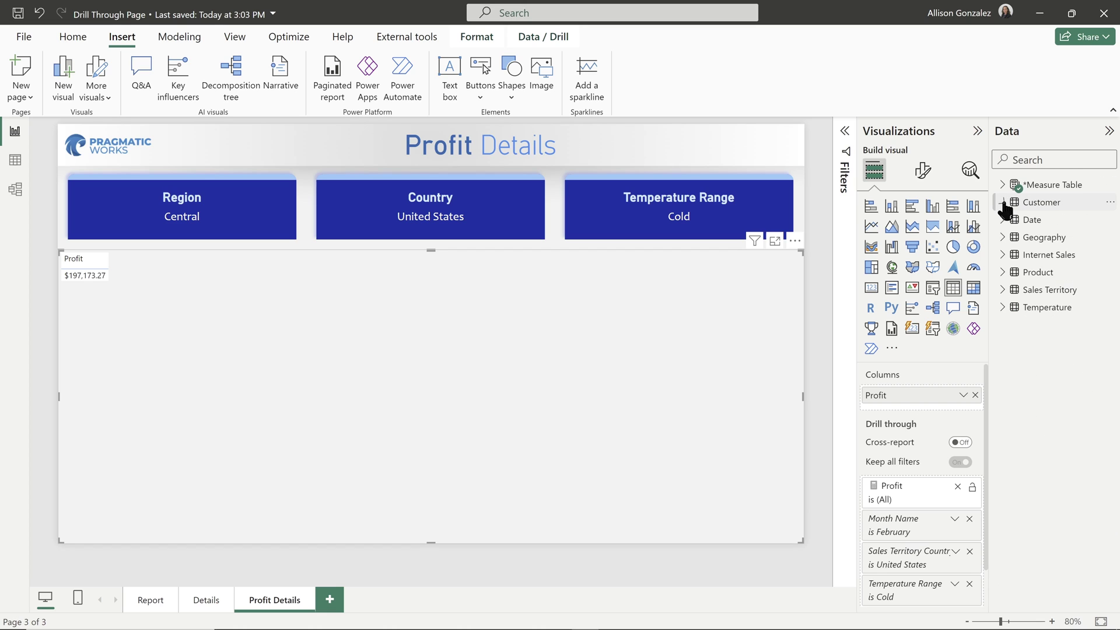
left_click(1005, 270)
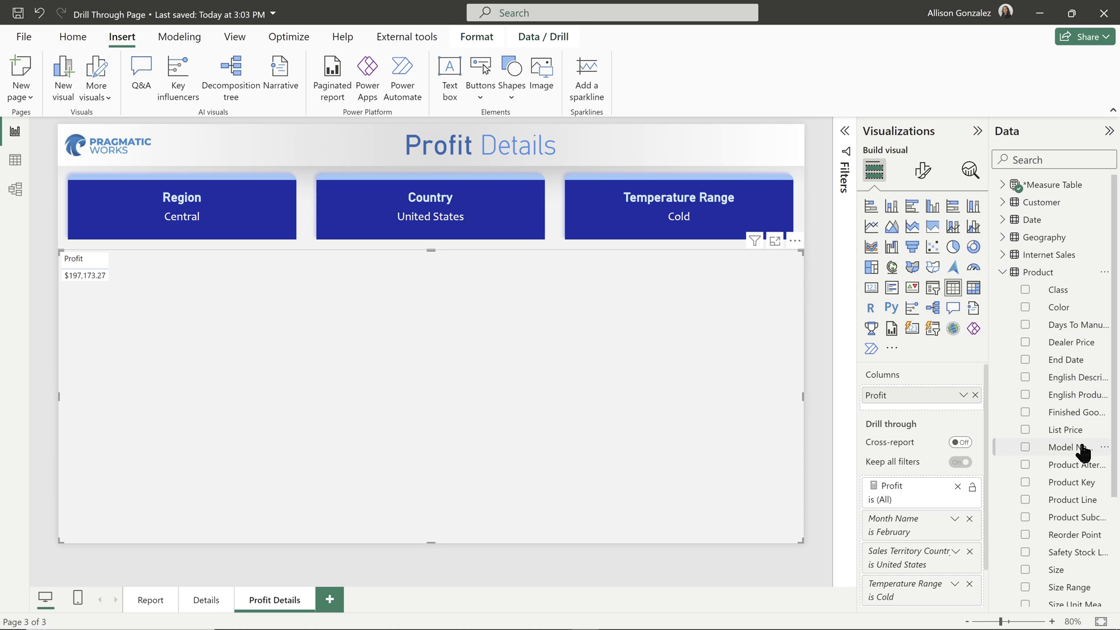
left_click_drag(1080, 447, 920, 390)
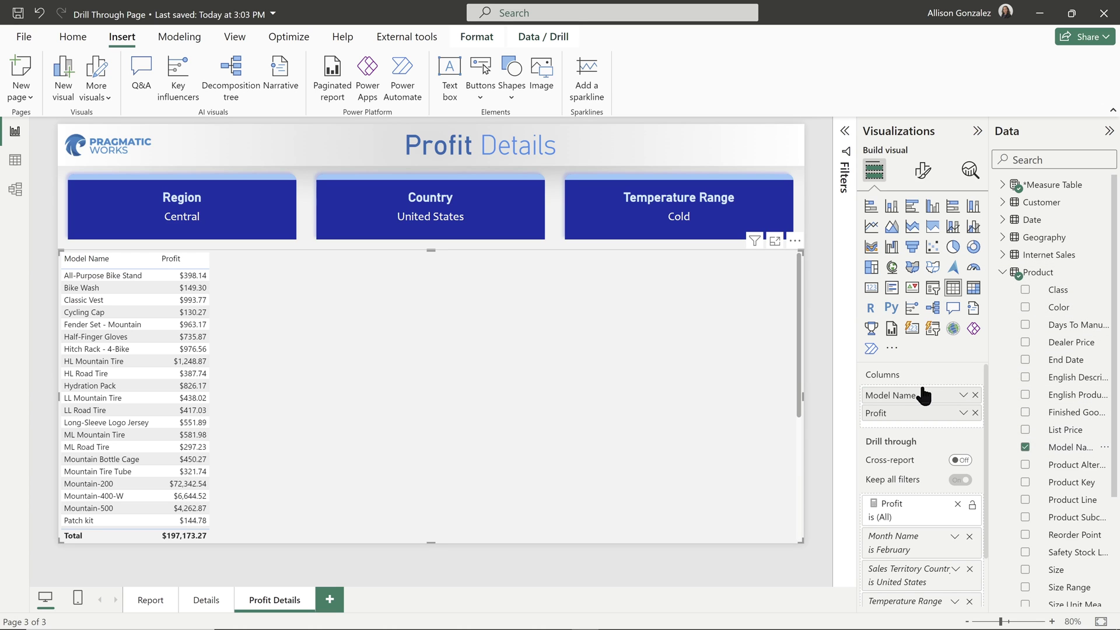
left_click_drag(803, 396, 293, 386)
left_click(436, 374)
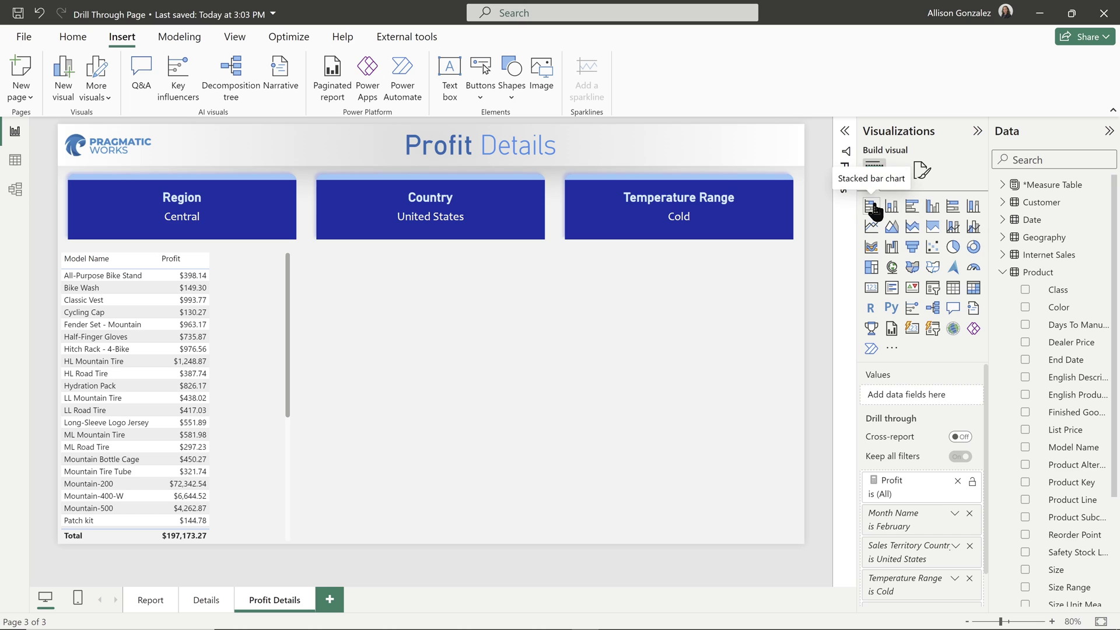
Step: Insert a stacked bar chart with Date's Month Name on the Y-axis
left_click(872, 206)
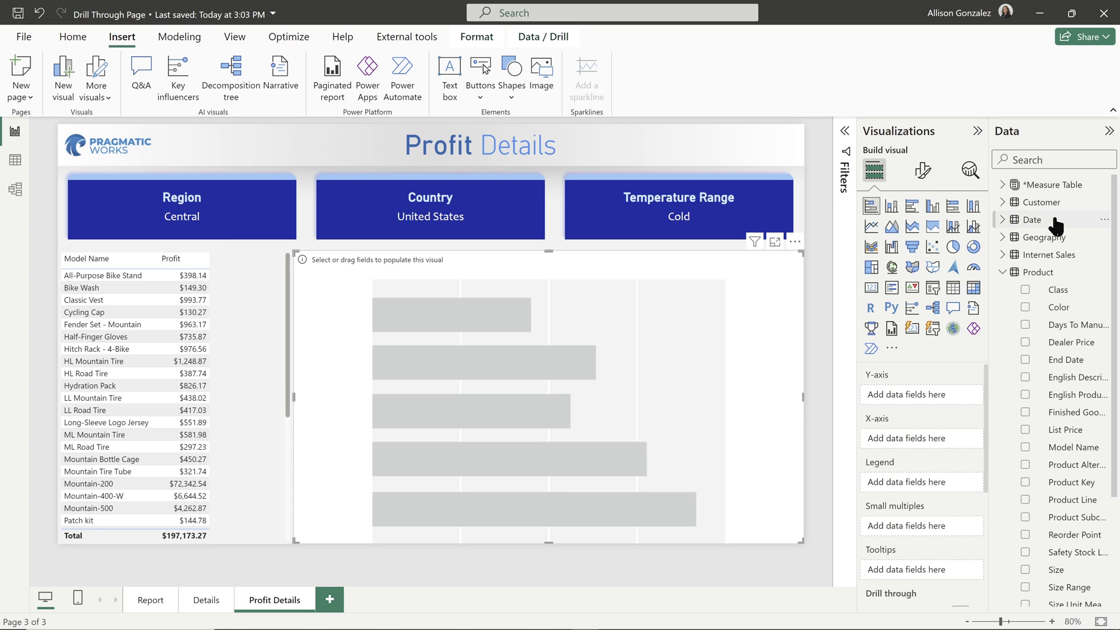
left_click(1000, 221)
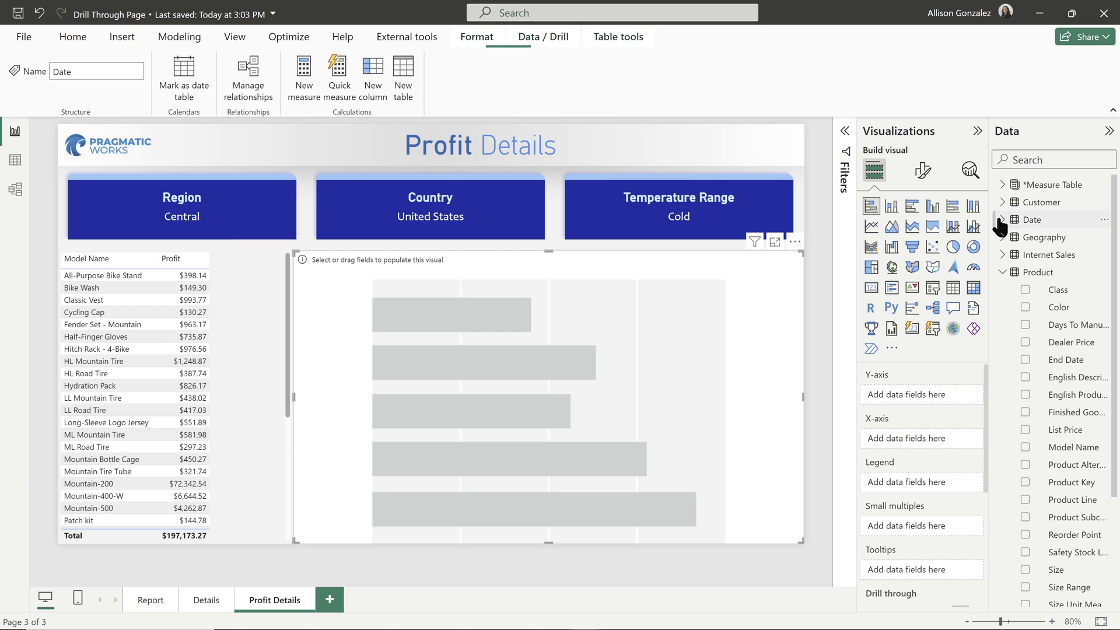
left_click(1001, 220)
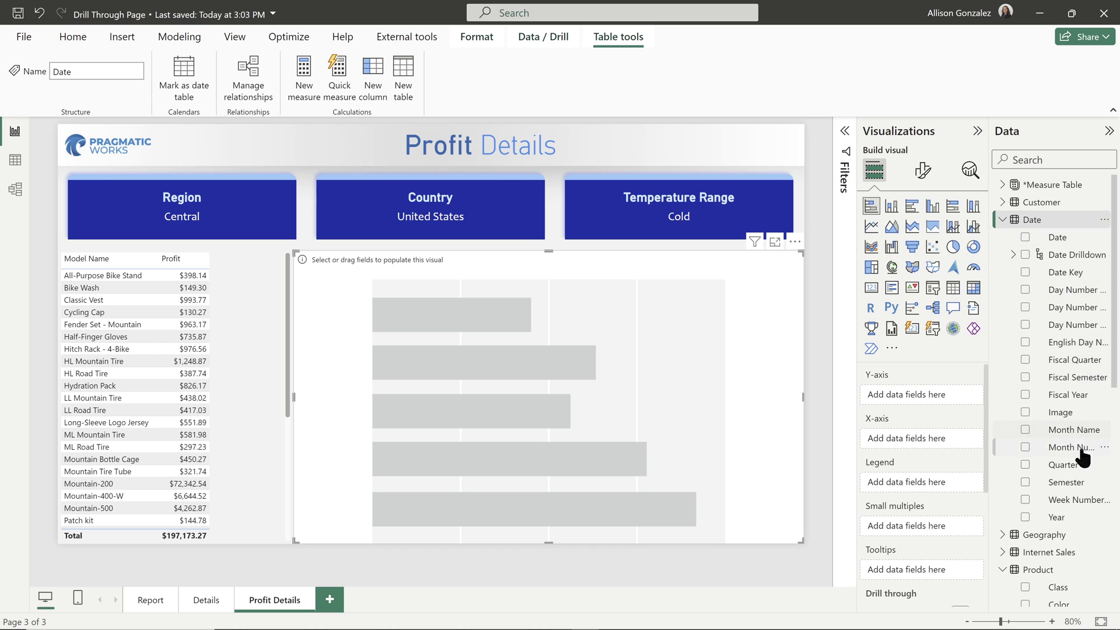
left_click_drag(1086, 432, 642, 425)
Step: Add Profit and Total Sales as X-axis values, moving Profit to the end
left_click(1003, 184)
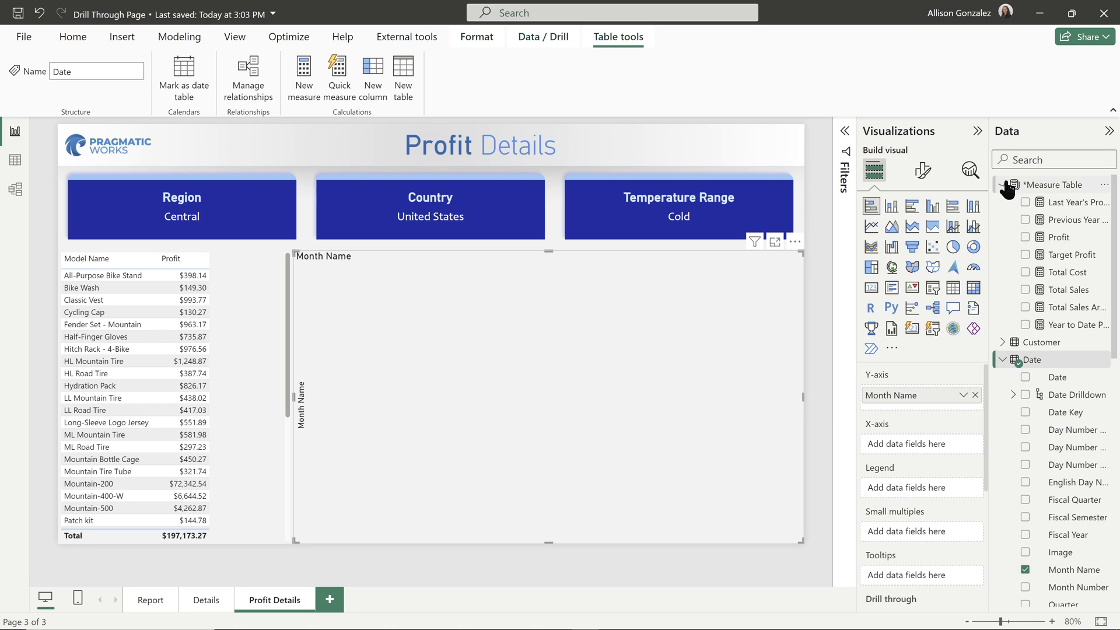
left_click_drag(1064, 239, 625, 313)
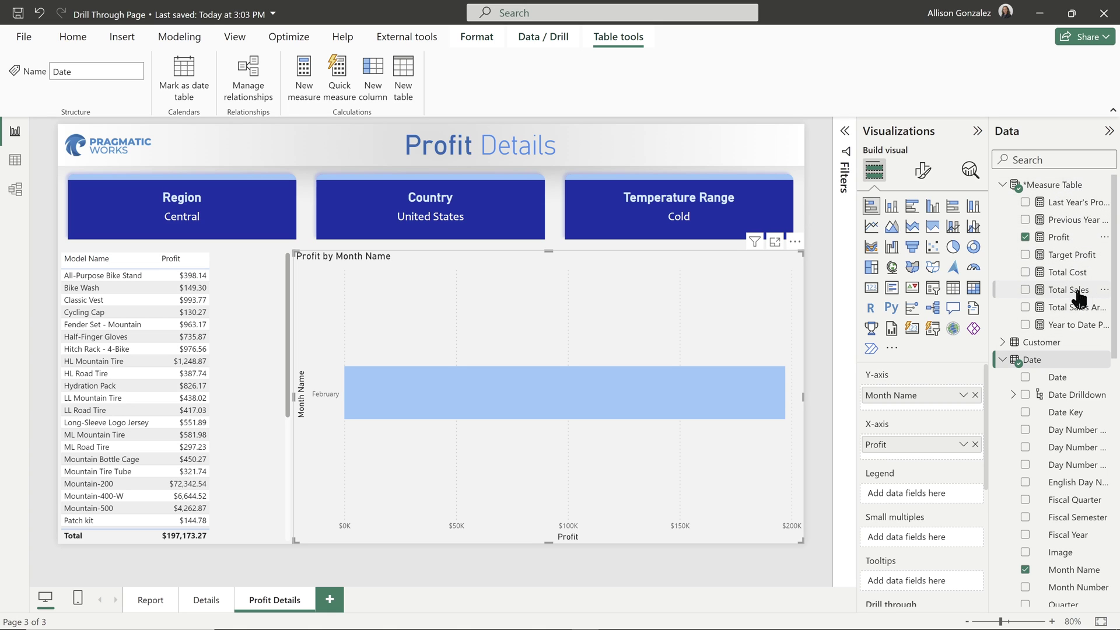
left_click_drag(1076, 290, 602, 301)
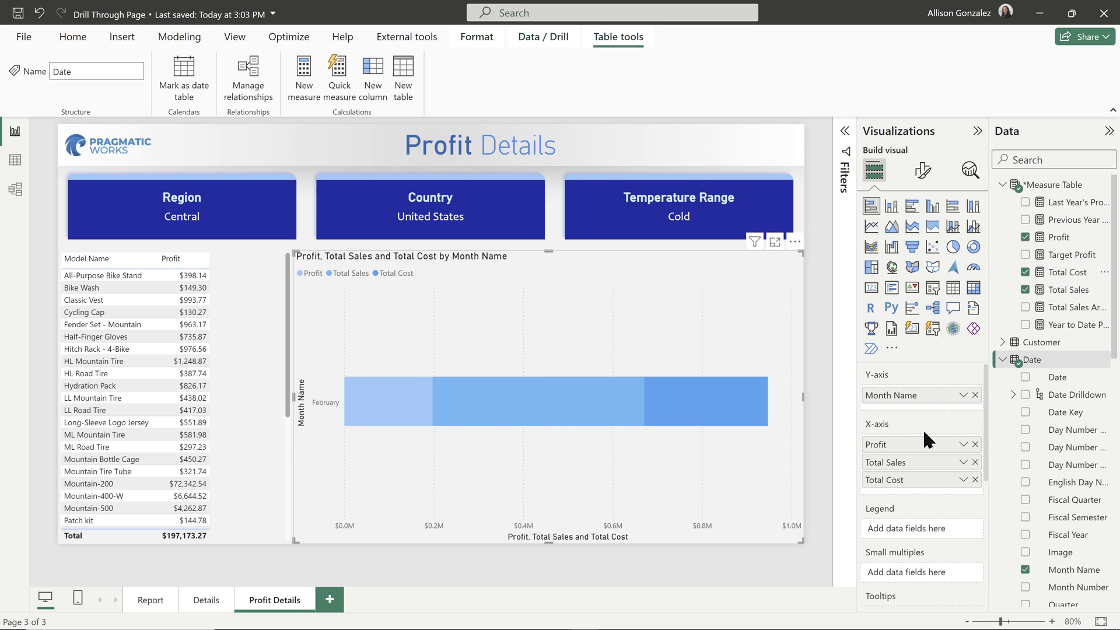
left_click_drag(908, 445, 881, 445)
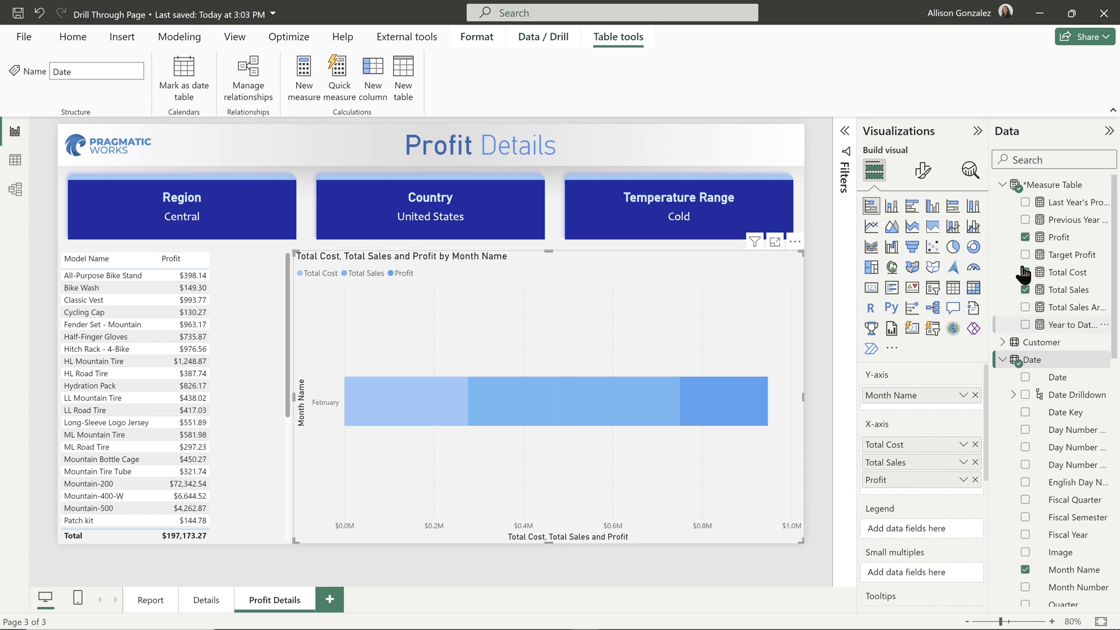
left_click(1003, 185)
left_click(1003, 220)
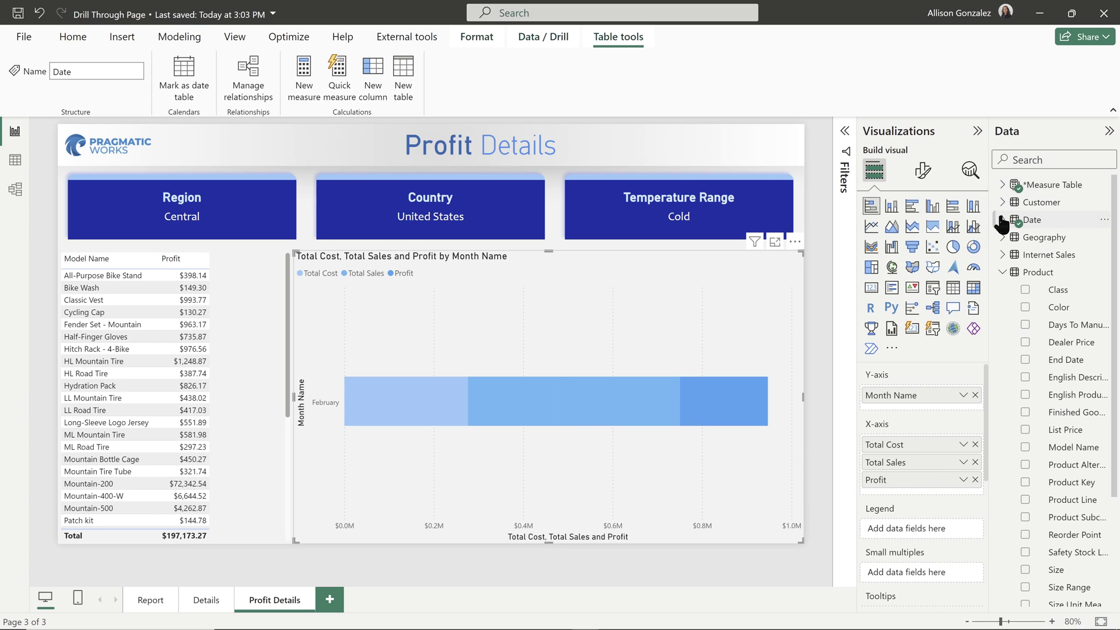
left_click(1003, 273)
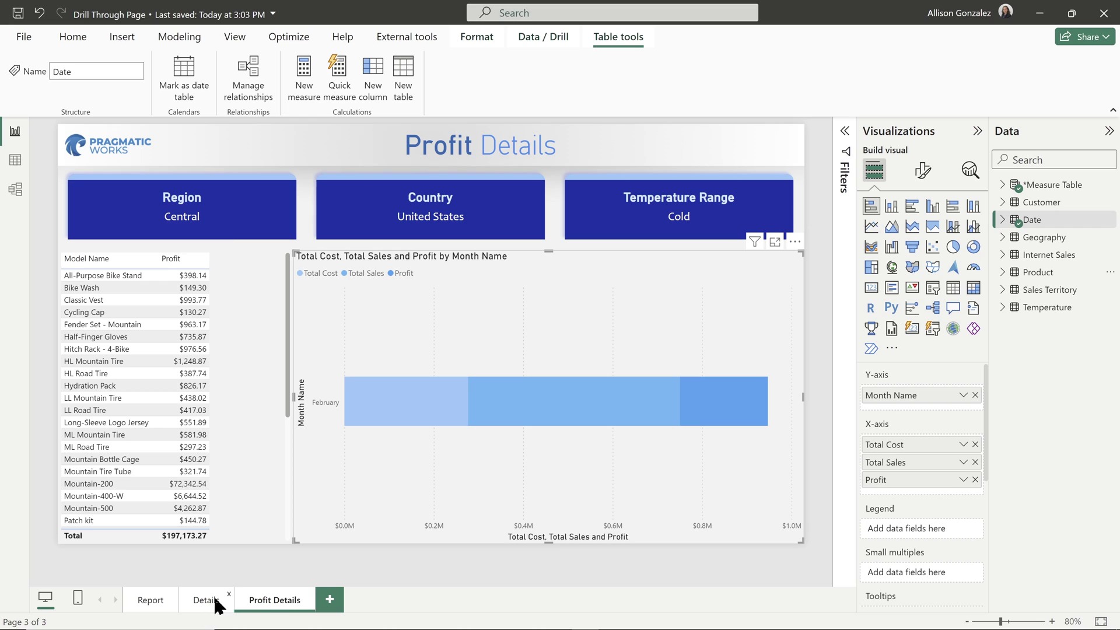
Step: Hide the Profit Details and Details page tabs, then switch back to the Report page
right_click(274, 607)
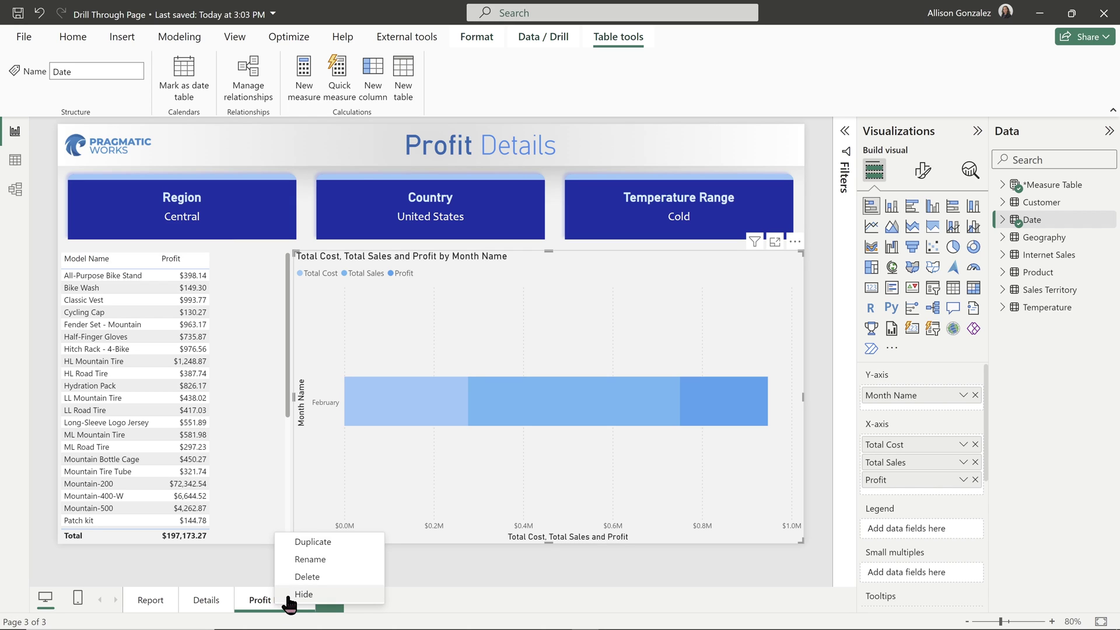
left_click(295, 595)
right_click(220, 613)
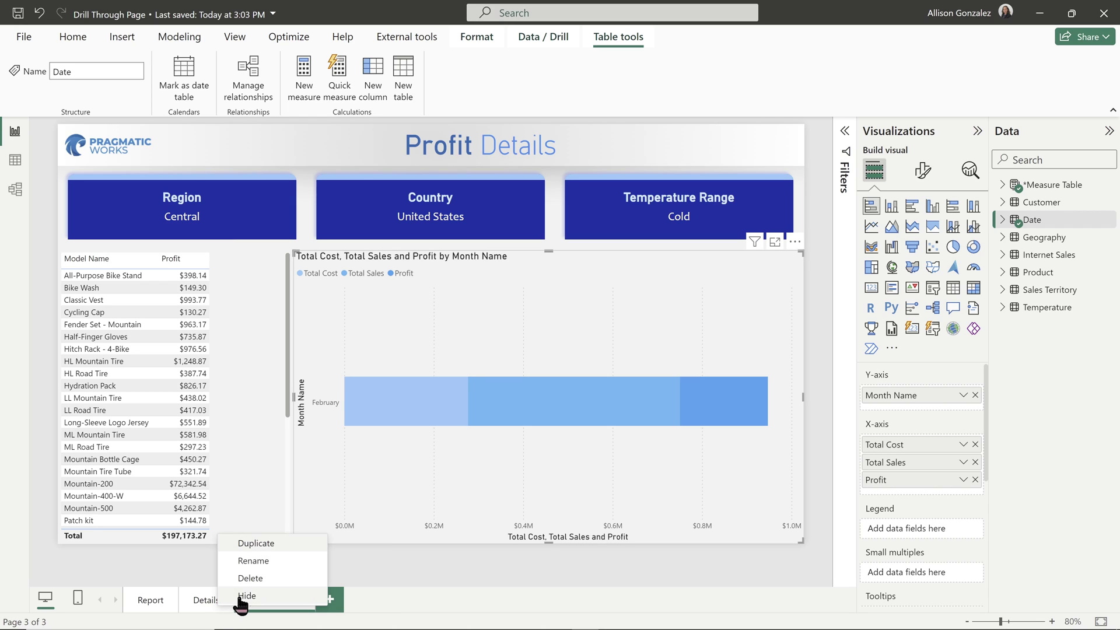
left_click(239, 602)
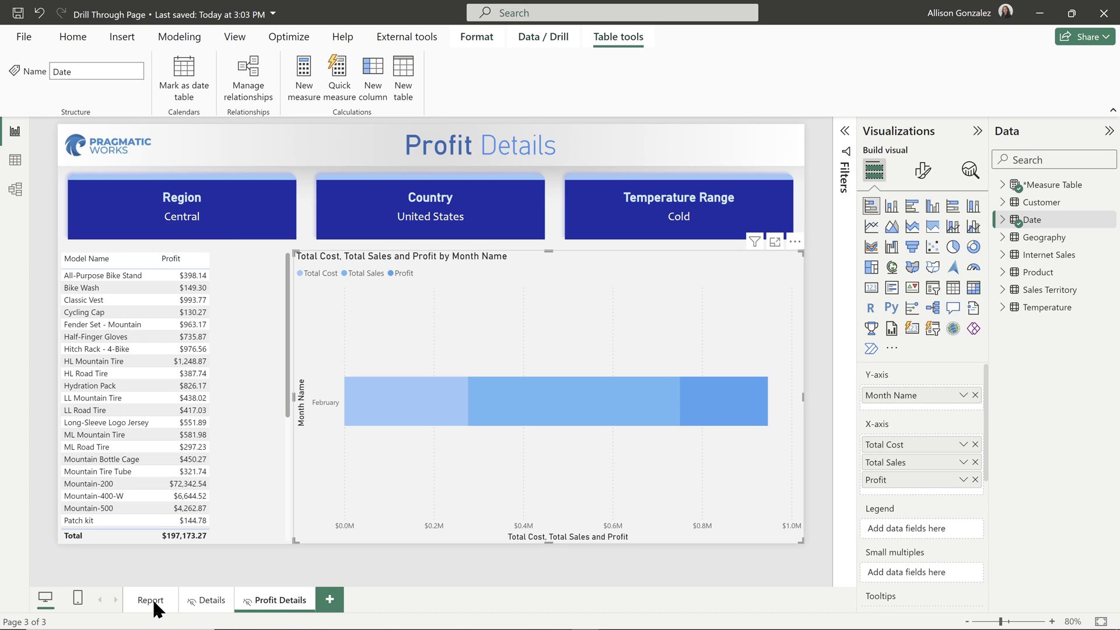
left_click(168, 616)
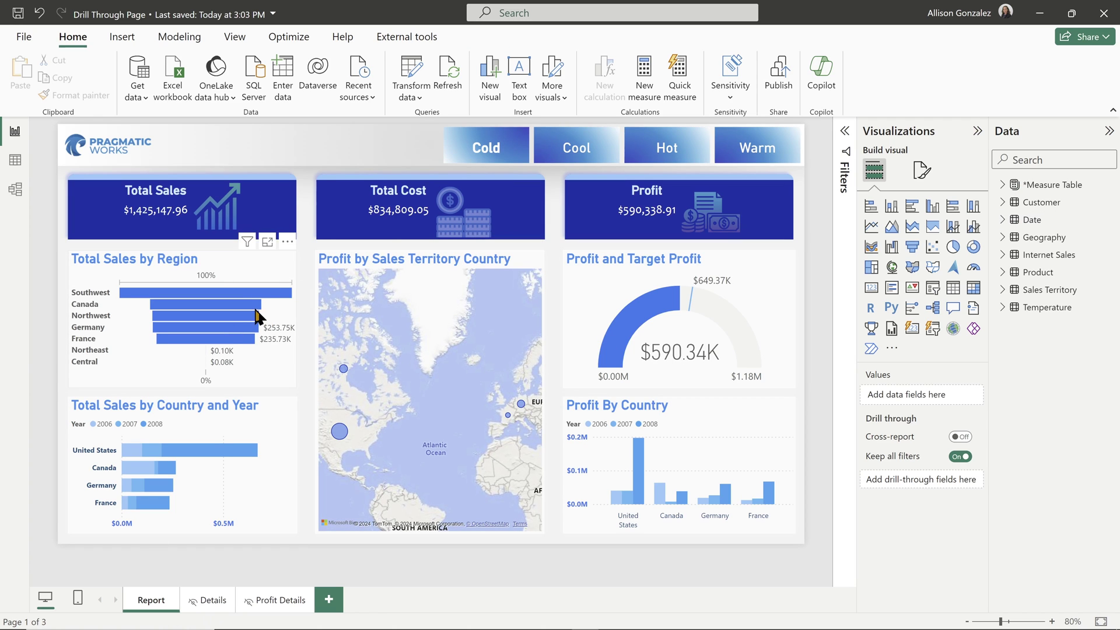
Step: Filter the report to Hot, then Cold, then clear the Cold temperature filter
left_click(655, 150)
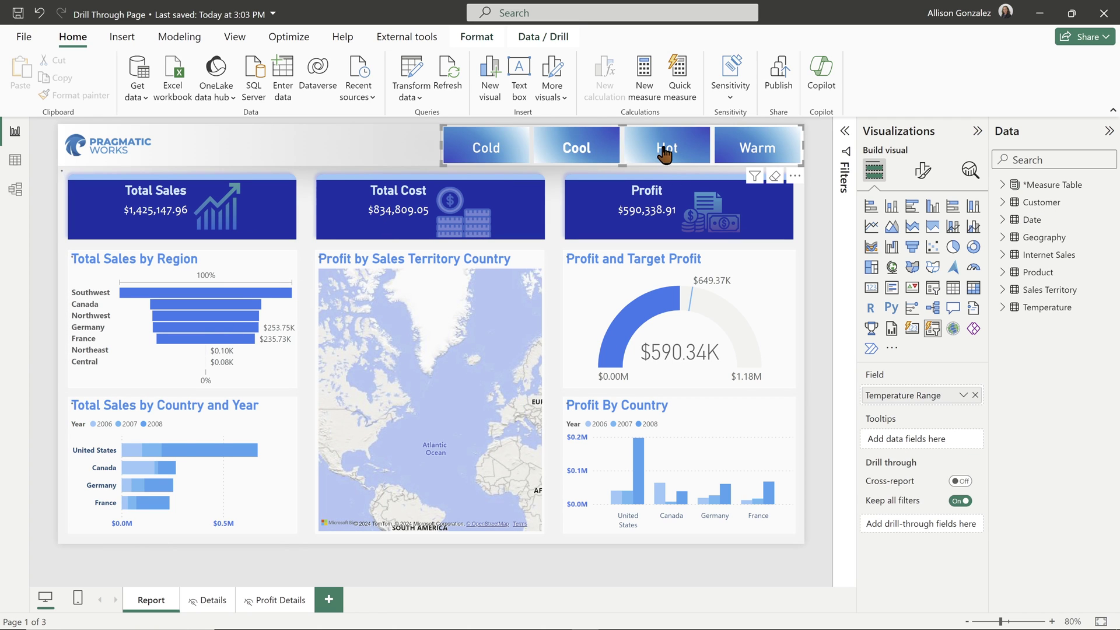
left_click(479, 156)
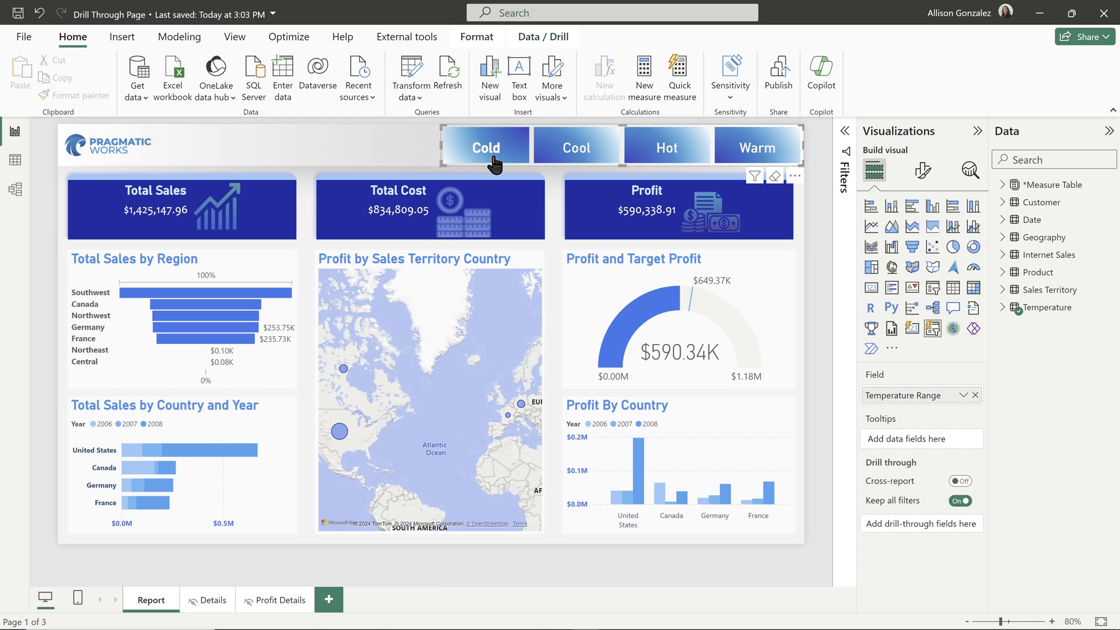
left_click(492, 164)
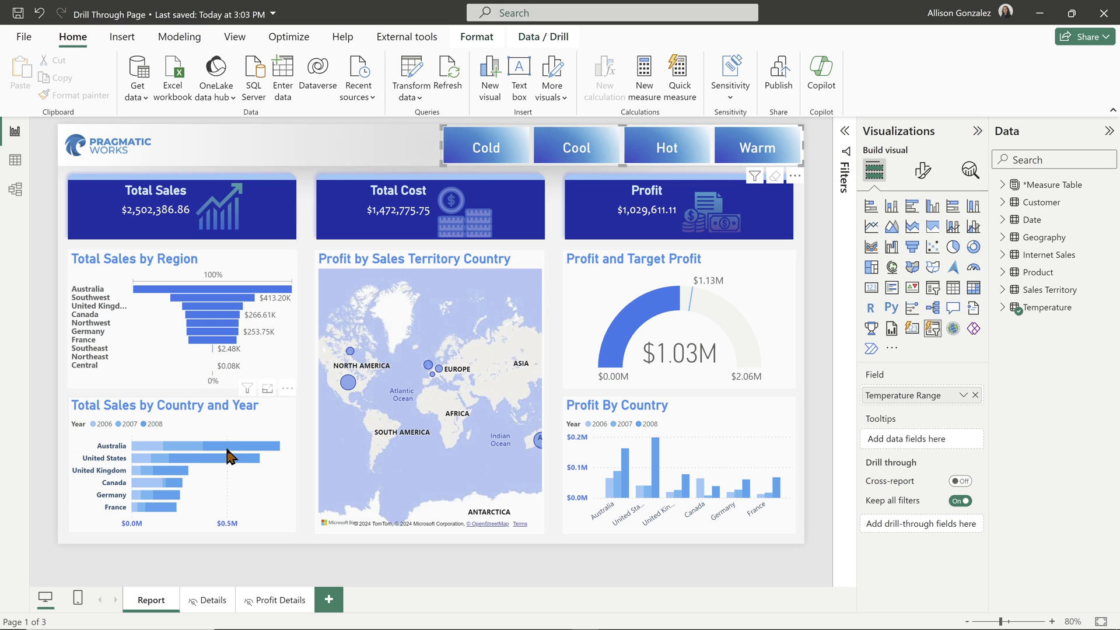
Step: Drill through from Australia's 2008 sales bar to the Details page
mouse_move(226, 453)
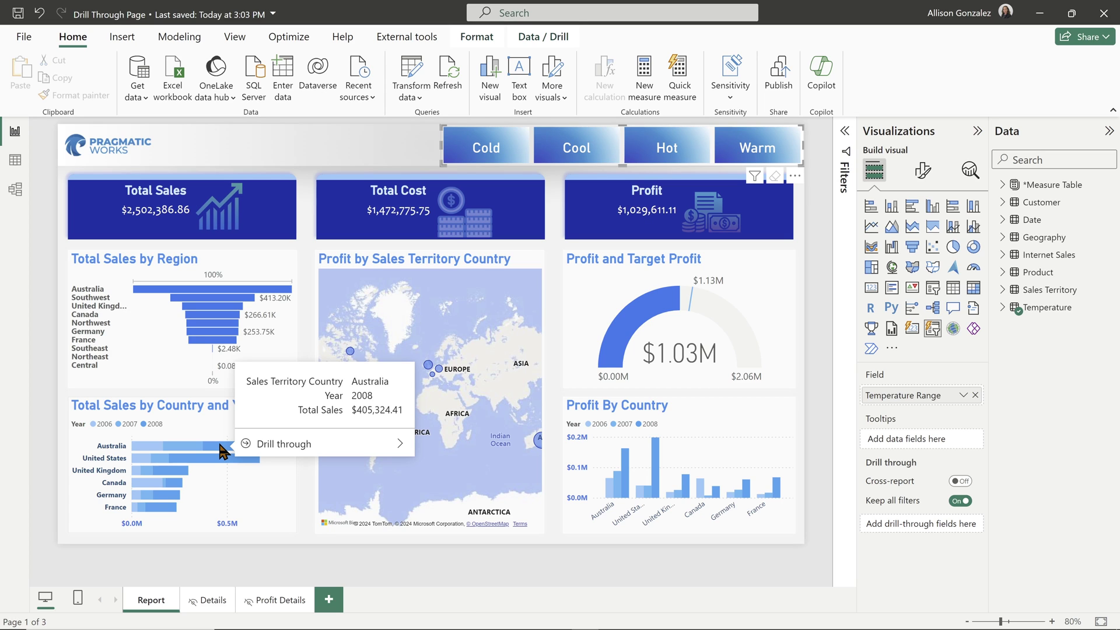
mouse_move(354, 443)
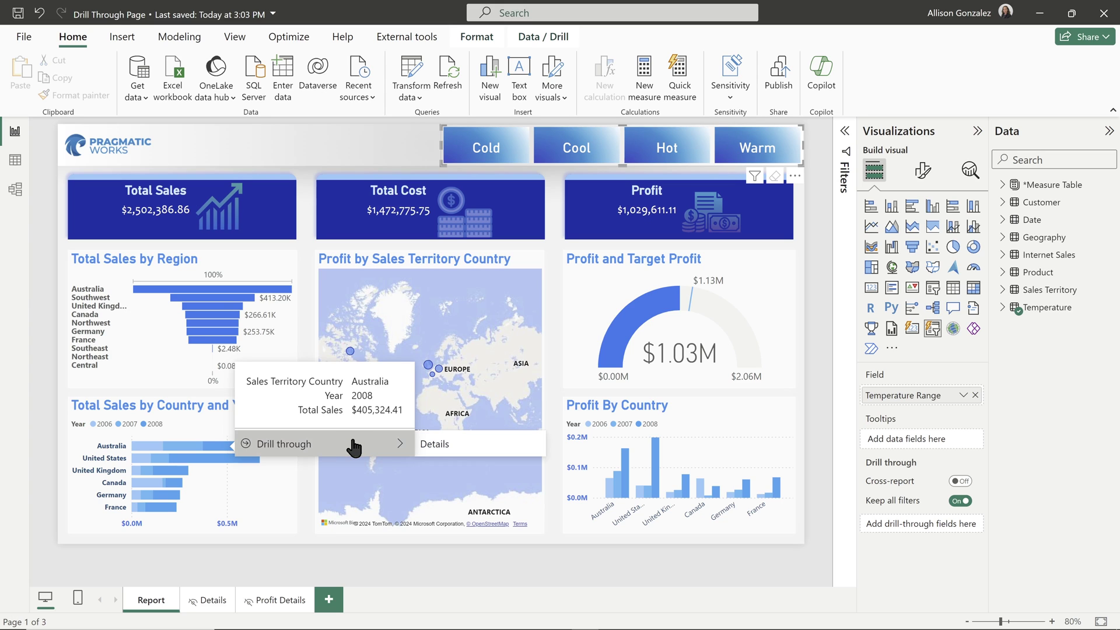
left_click(461, 450)
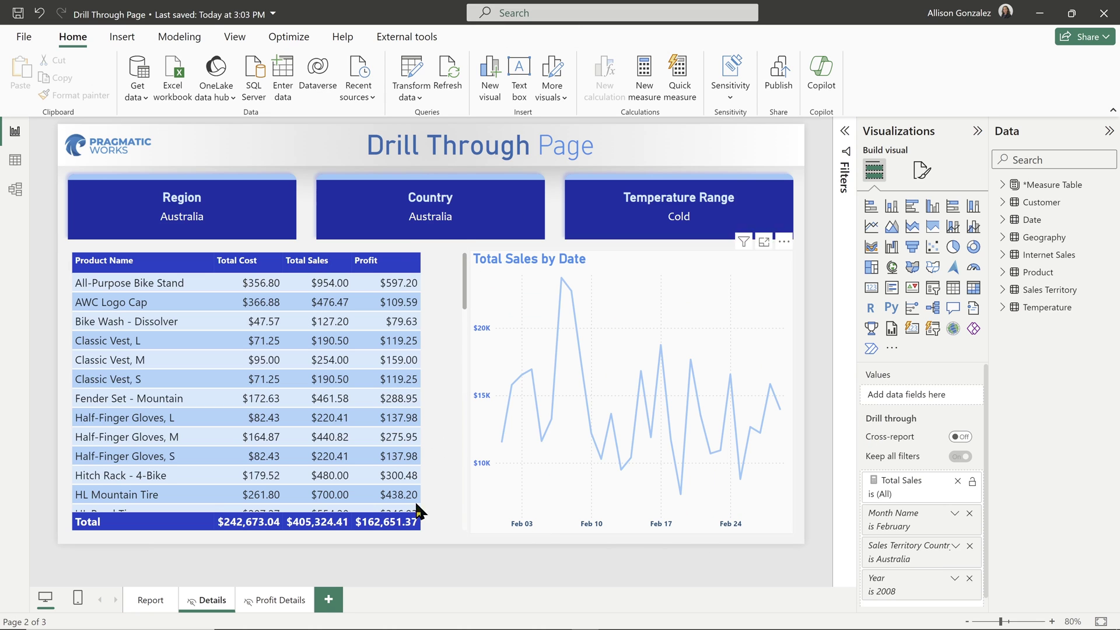
left_click(106, 153)
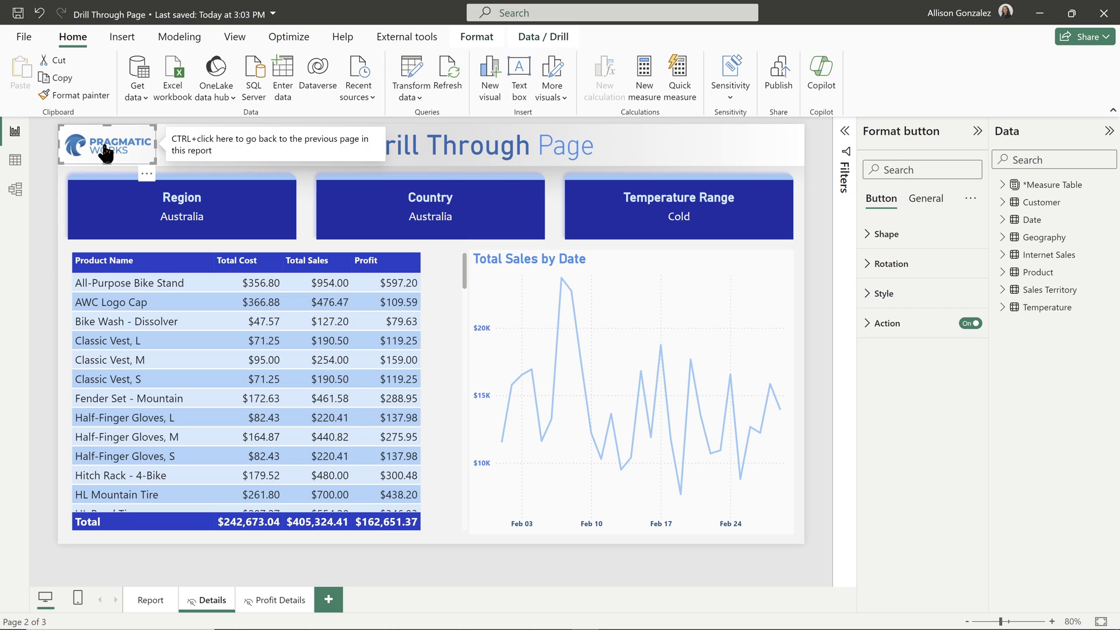
Step: Go back via the logo, drill from the United States 2008 profit bar into Profit Details, then return to Report
left_click(105, 150, "ctrl")
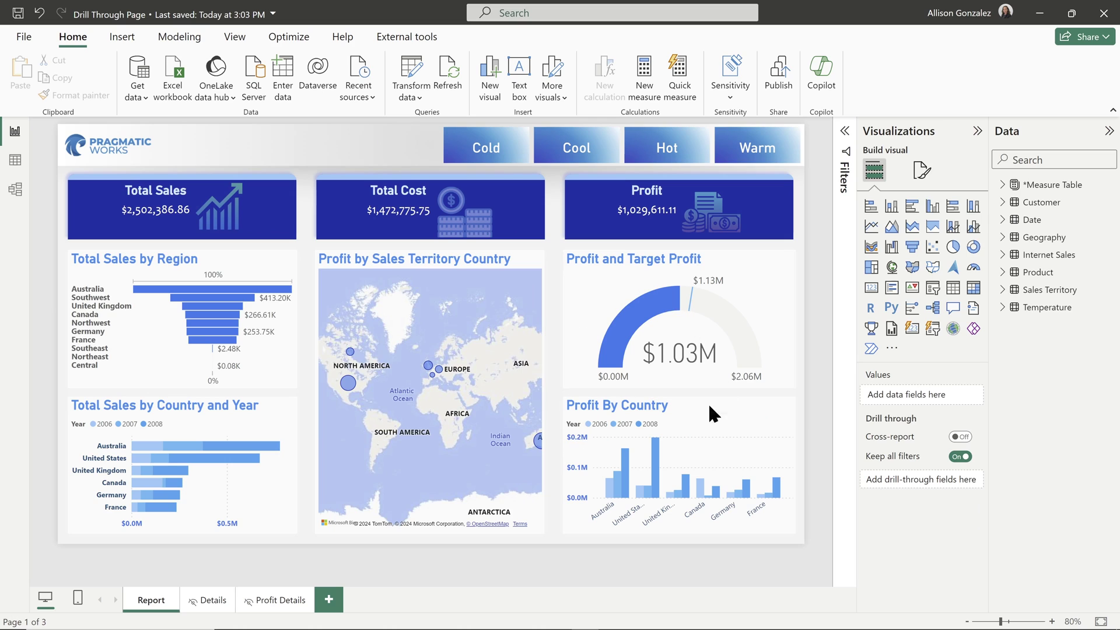
mouse_move(658, 470)
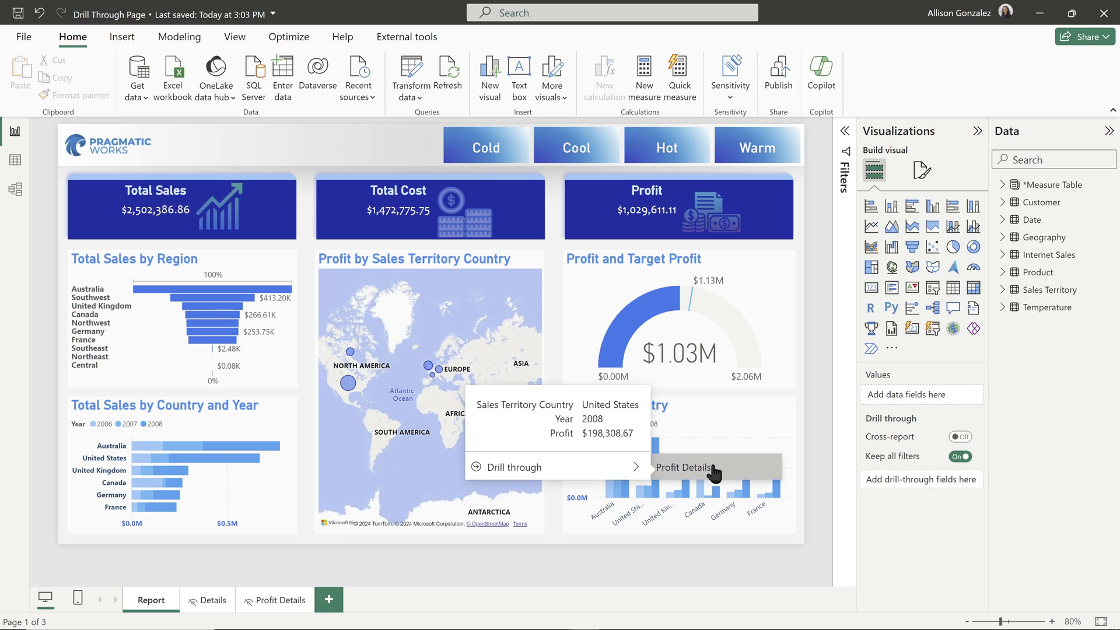
left_click(713, 467)
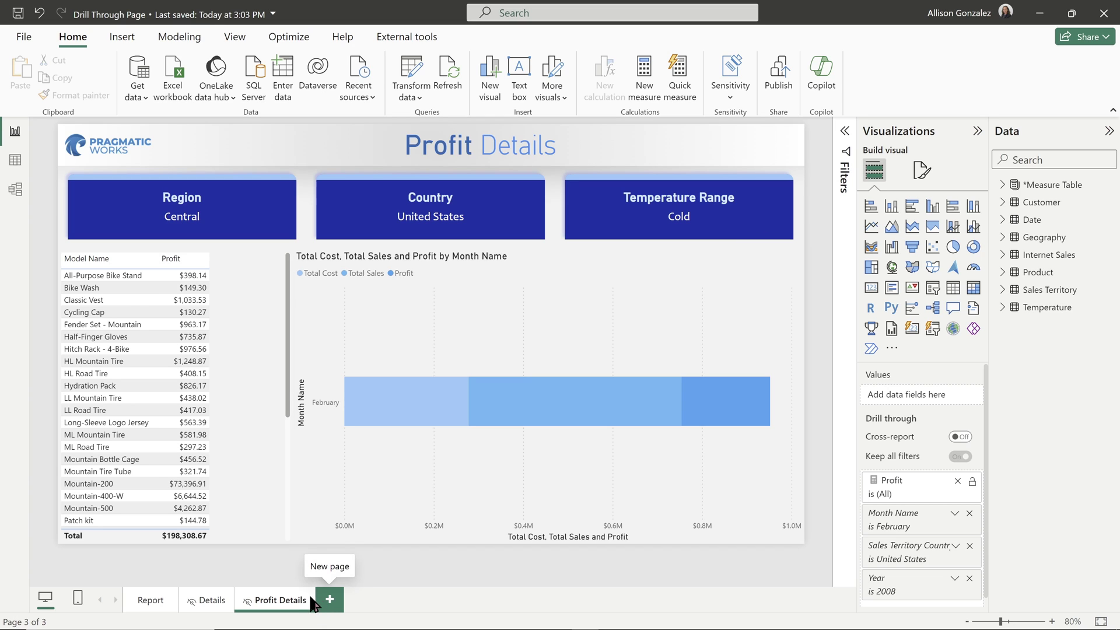
left_click(147, 600)
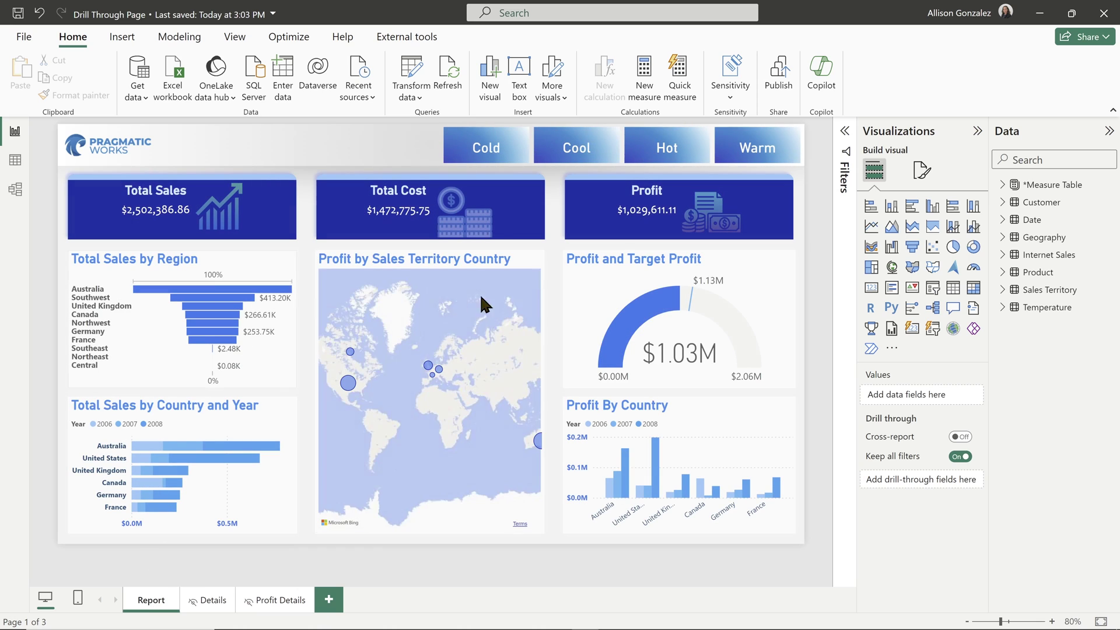
Step: Return to the Profit Details page showing Central, United States, Cold with $198,308.67 total profit
left_click(271, 605)
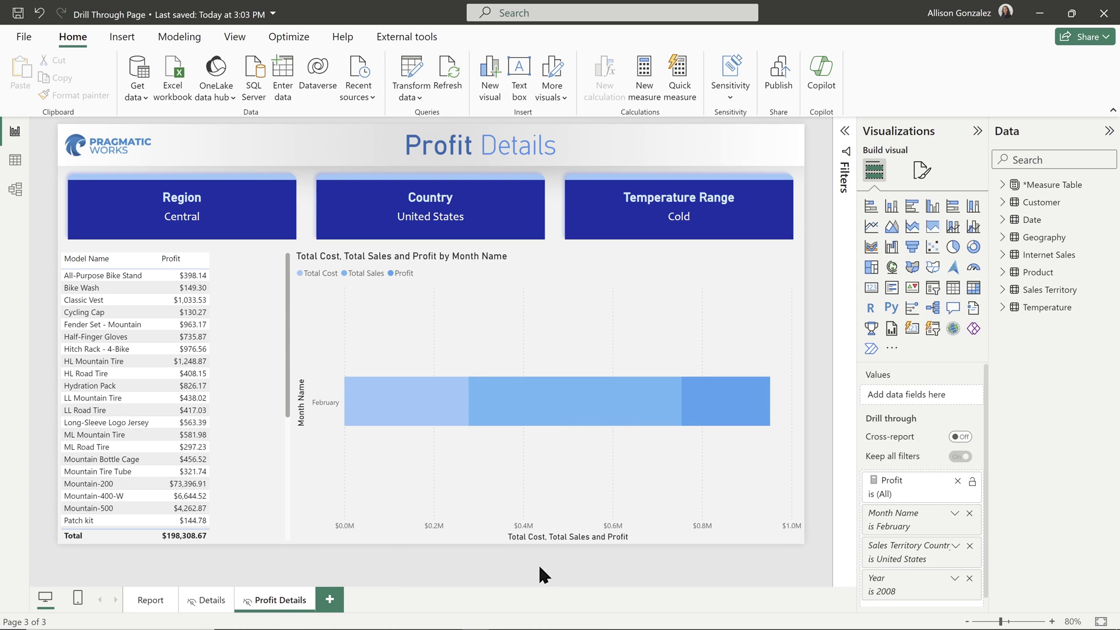